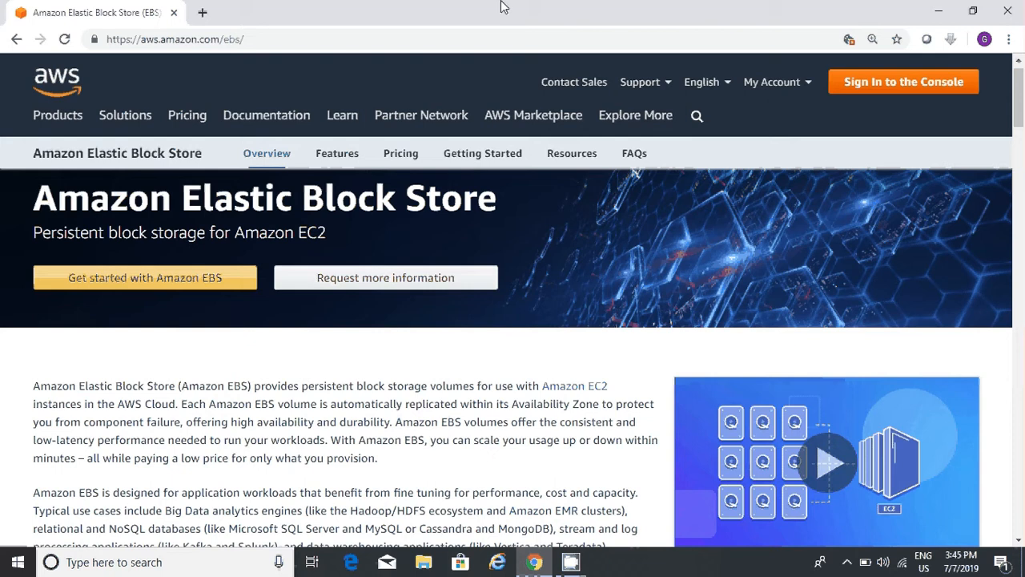
# Open the EC2 service in the AWS Management Console and start launching a new instance
pyautogui.moveTo(773, 81)
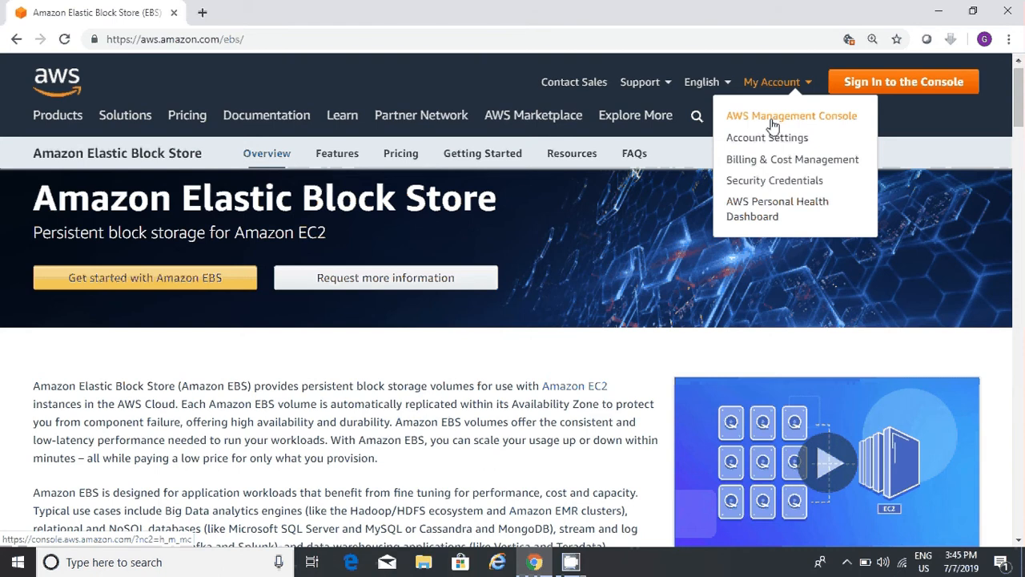
pyautogui.click(773, 120)
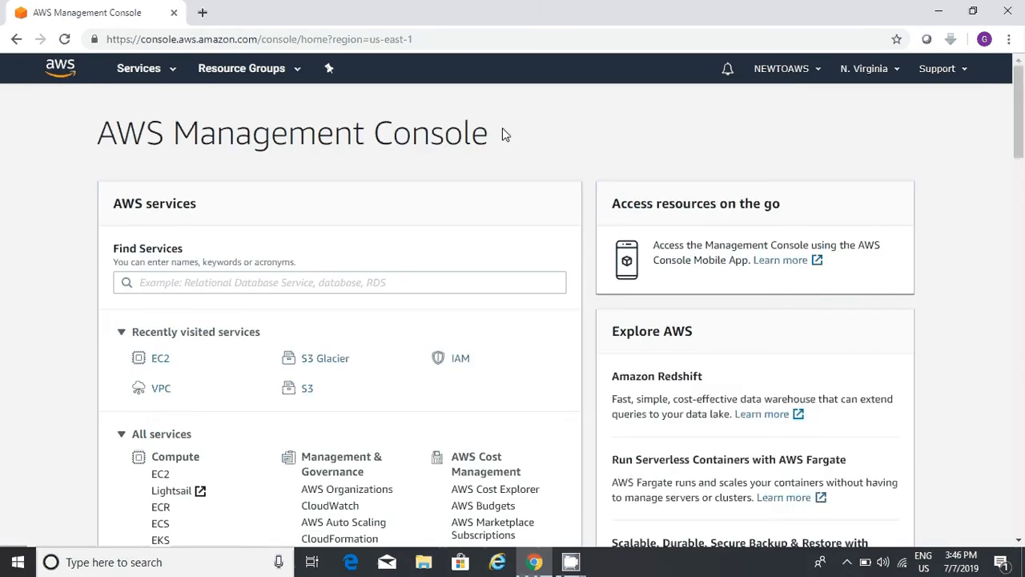
pyautogui.click(159, 360)
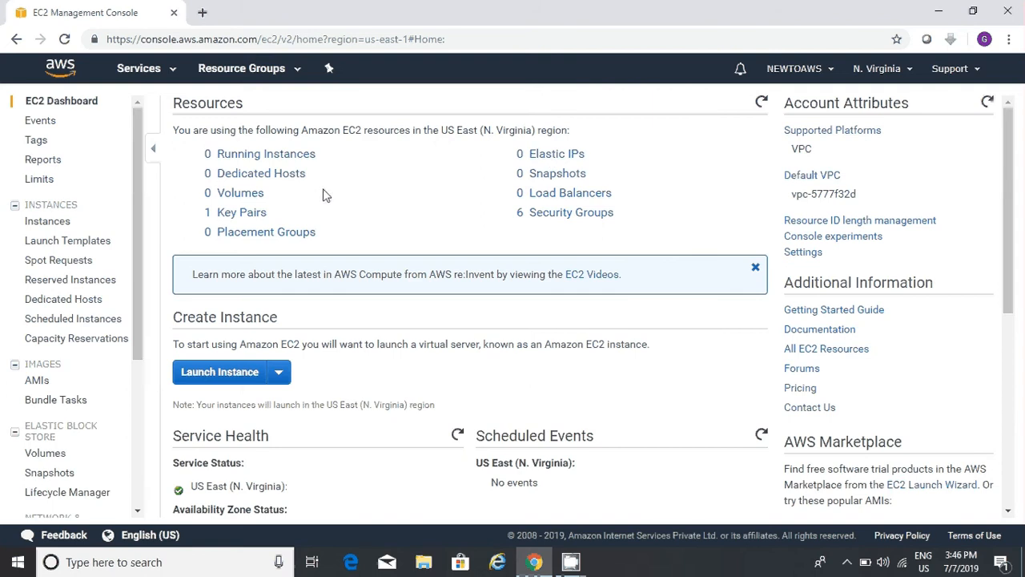
pyautogui.click(246, 381)
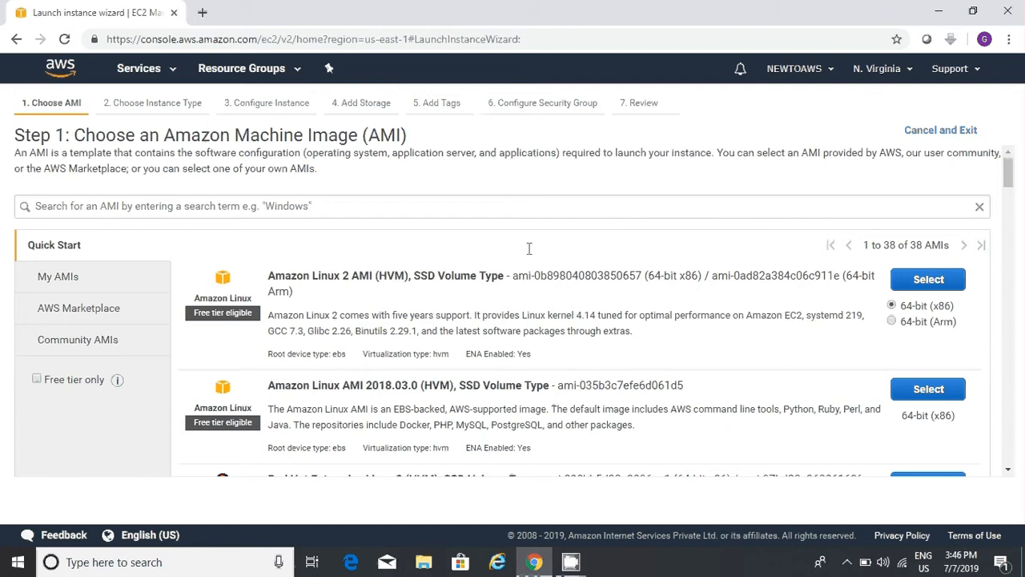
# Choose the Microsoft Windows Server 2019 Base AMI and continue with the t2.micro instance type
pyautogui.moveTo(1010, 183); pyautogui.dragTo(1009, 255)
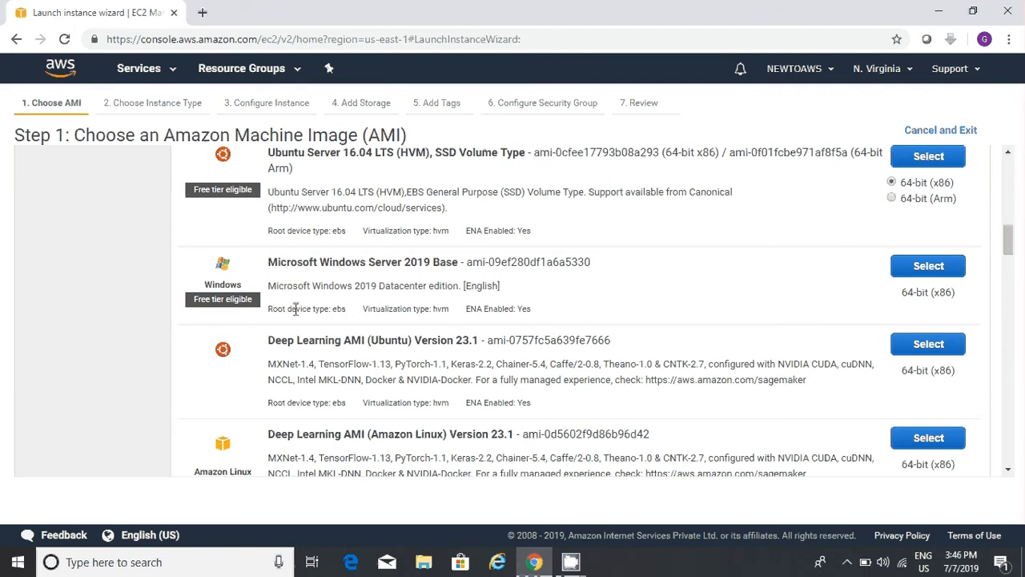
pyautogui.click(929, 266)
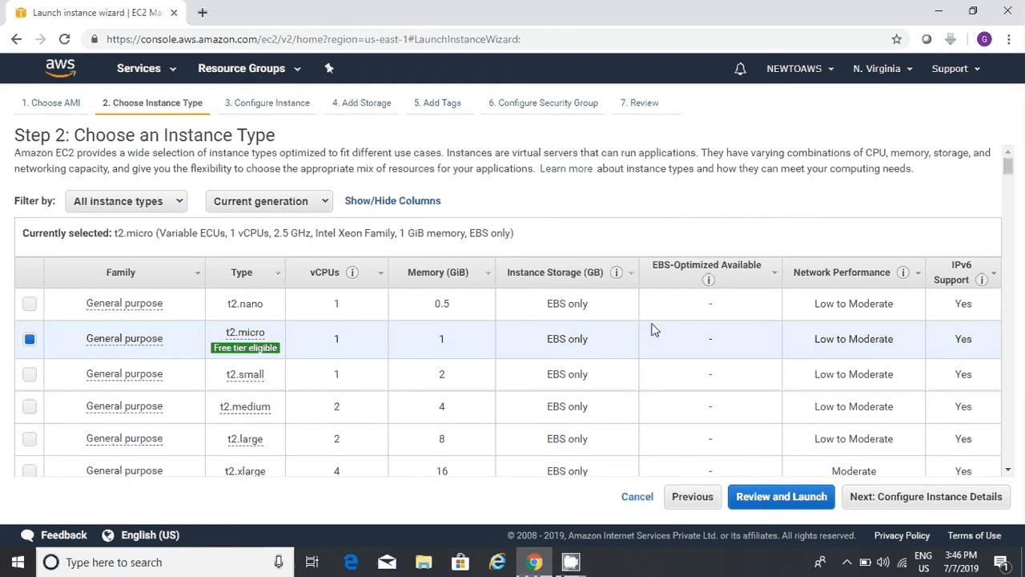
pyautogui.click(892, 503)
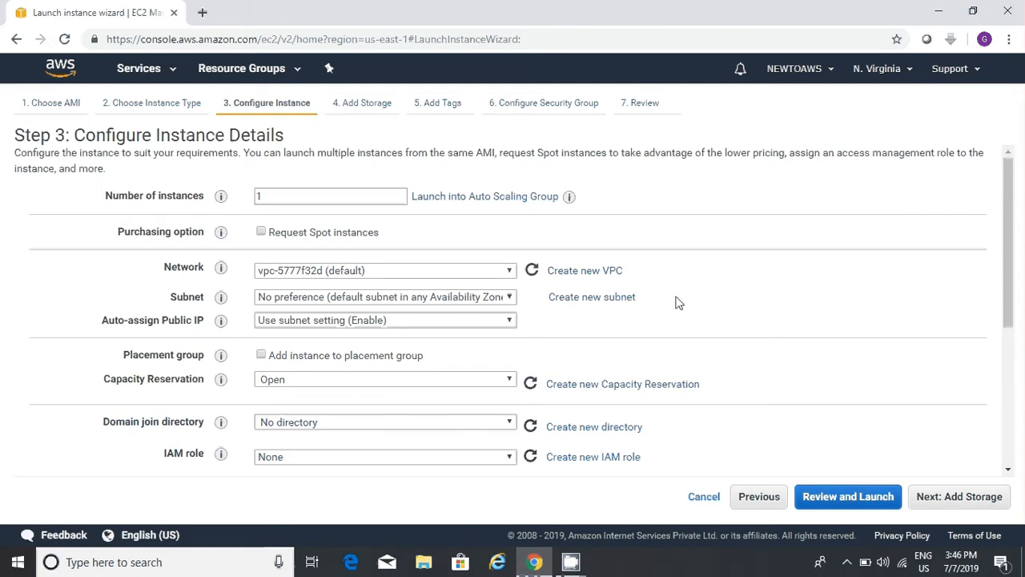
# Accept the default instance details with no subnet preference and keep the 30 GiB General Purpose SSD (gp2) root volume
pyautogui.click(470, 298)
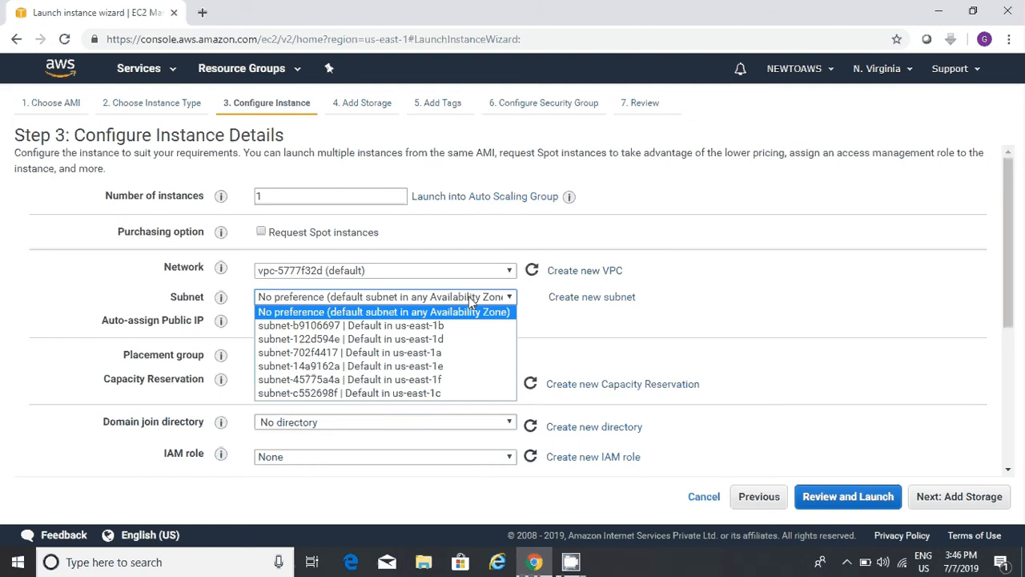
pyautogui.click(841, 290)
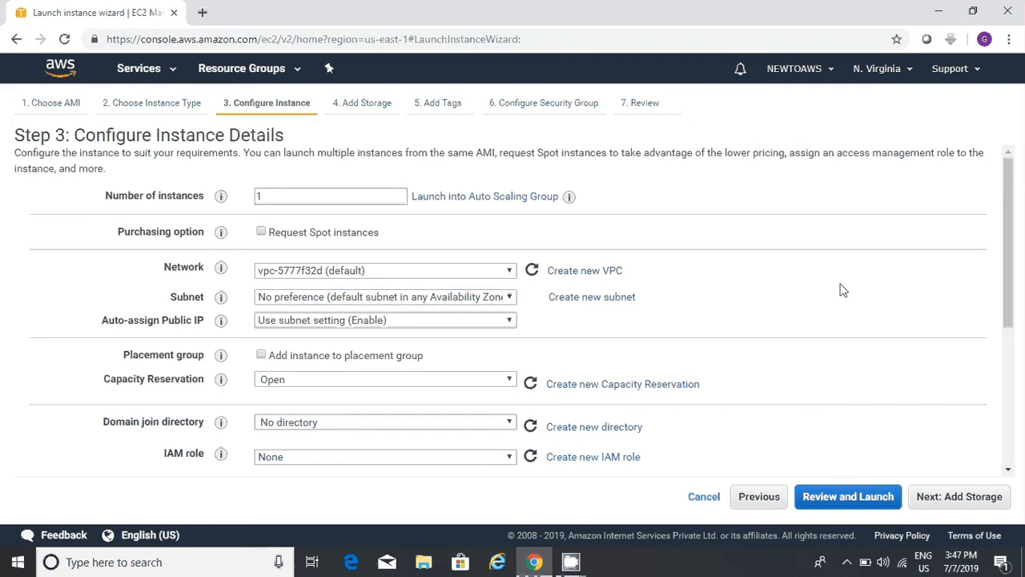
pyautogui.click(940, 502)
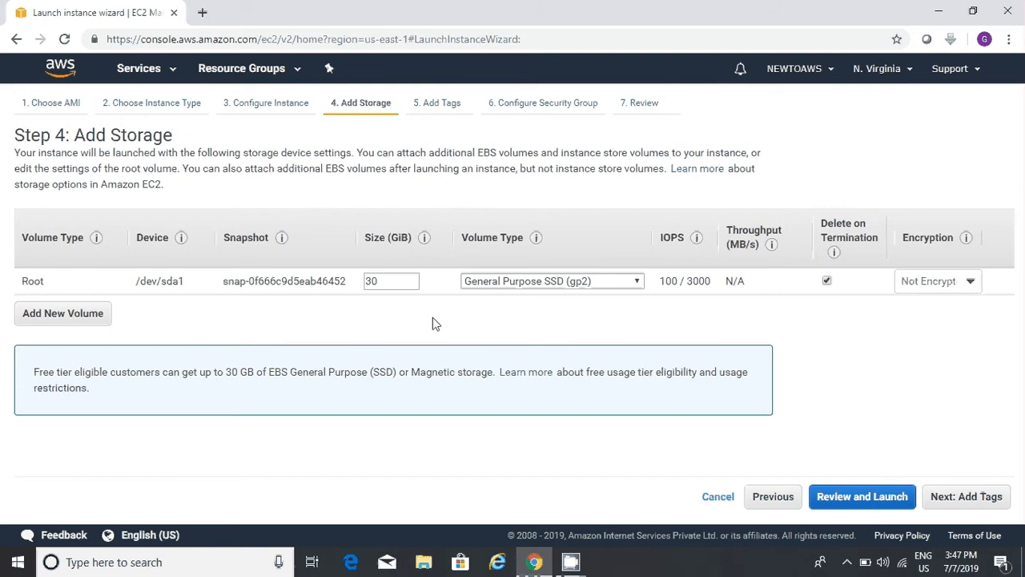
pyautogui.doubleClick(383, 278)
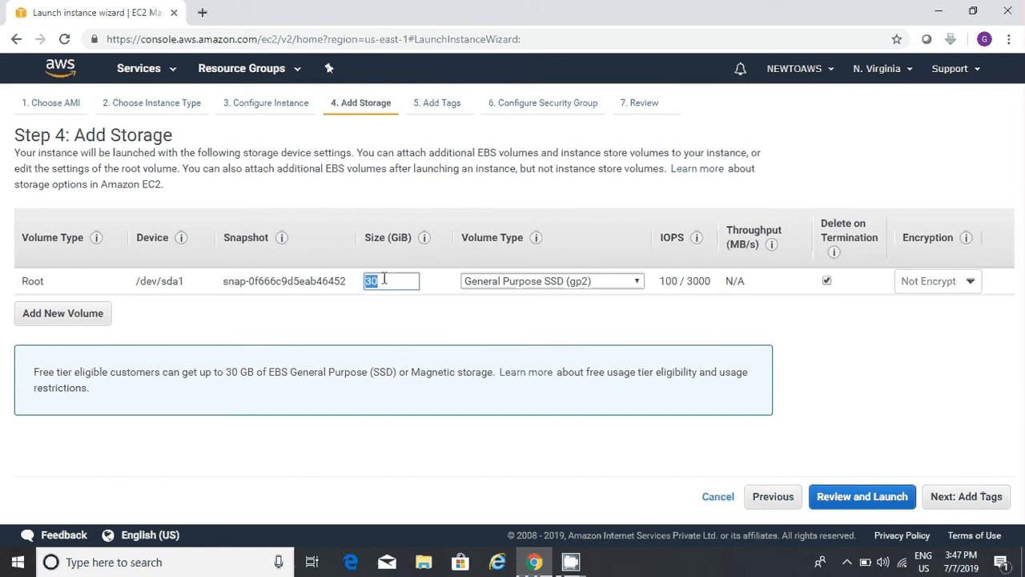
pyautogui.click(566, 351)
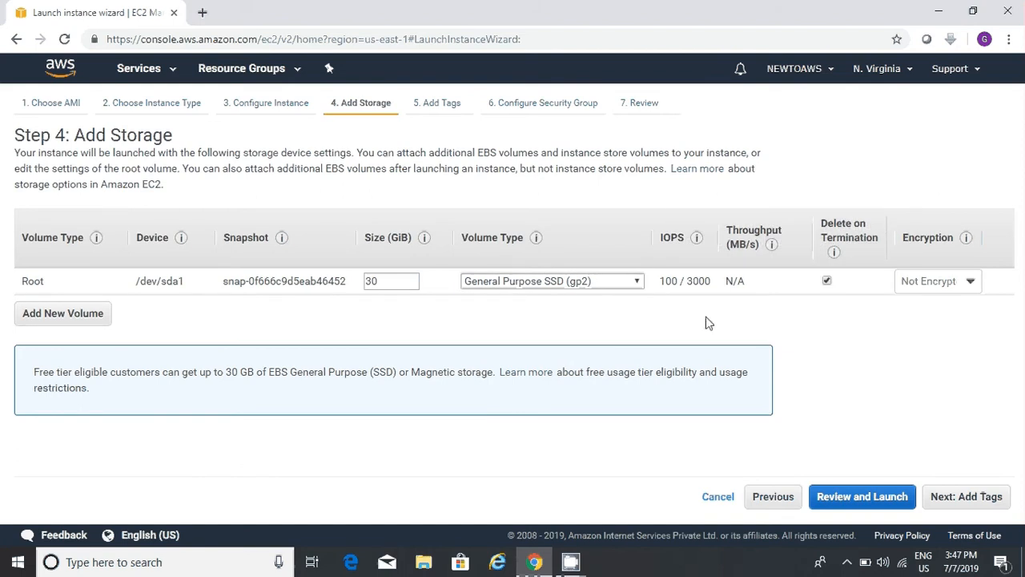
pyautogui.click(959, 498)
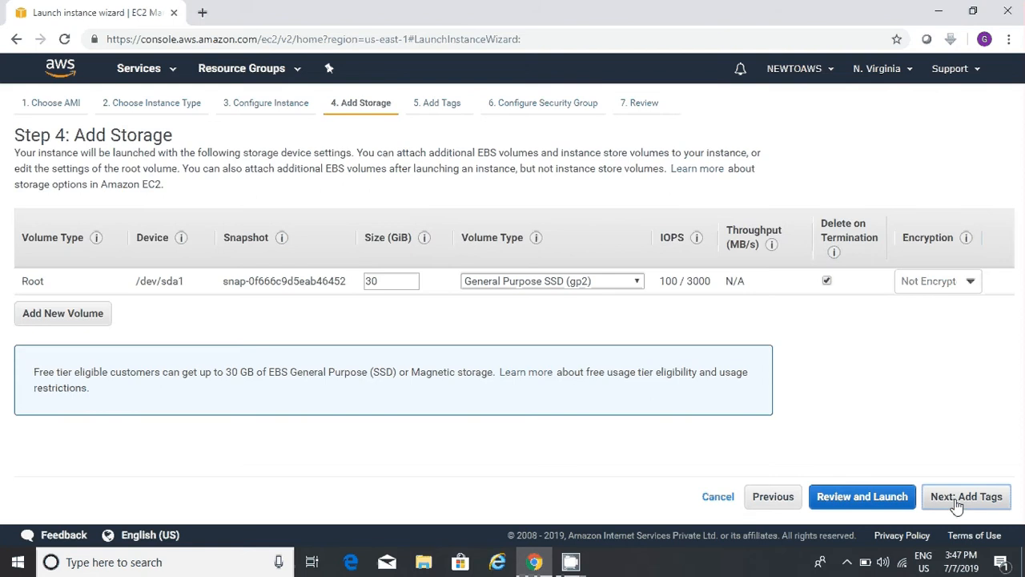
# Add a tag with the key Name and the value "EBS For Windows", and continue to the security group configuration
pyautogui.click(30, 344)
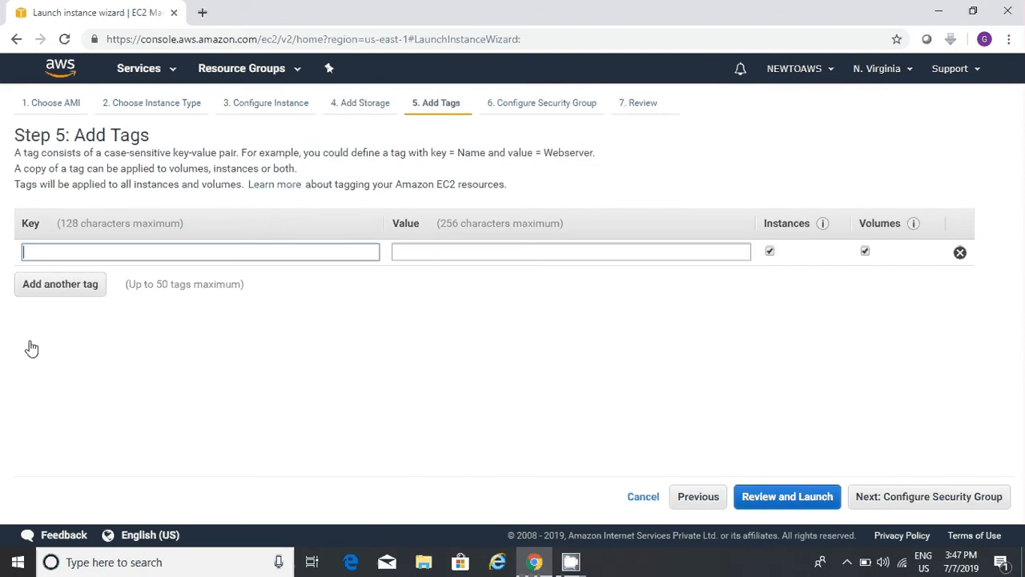
pyautogui.write('Name')
pyautogui.press('Tab')
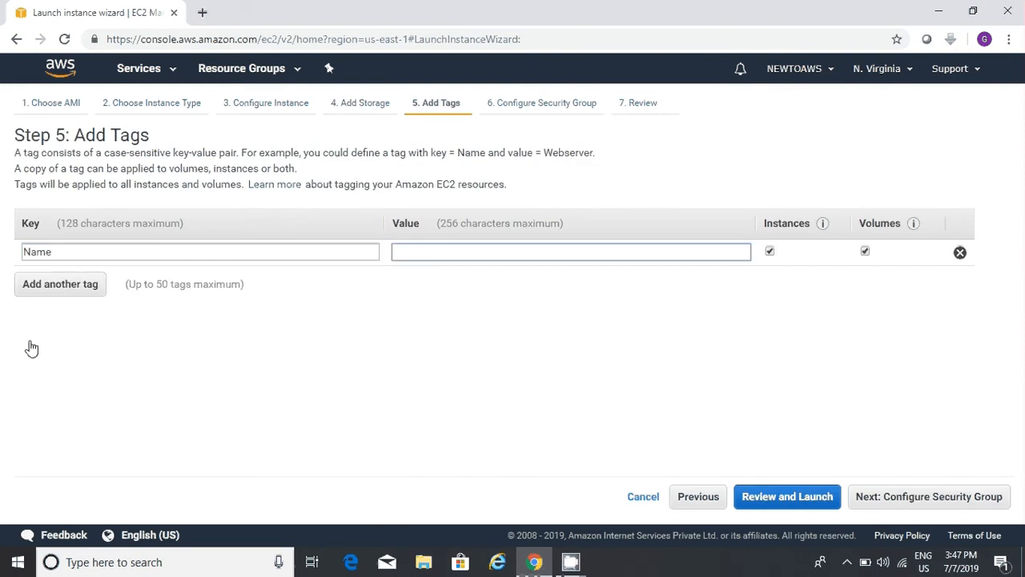
pyautogui.write('EBS For Windows')
pyautogui.click(950, 498)
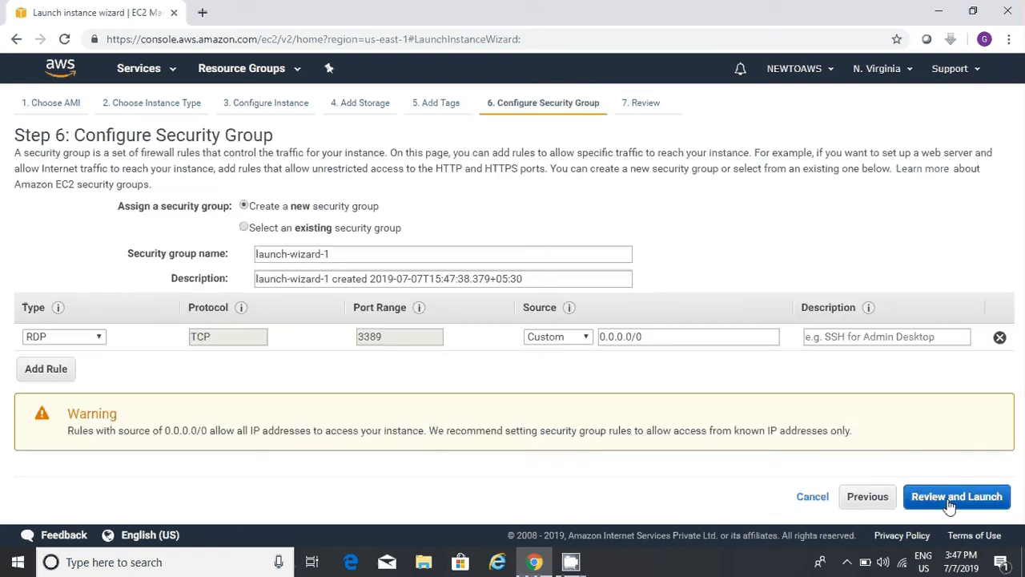
# Assign the existing security group ec2-win-sg to the instance and proceed to the launch review
pyautogui.click(363, 229)
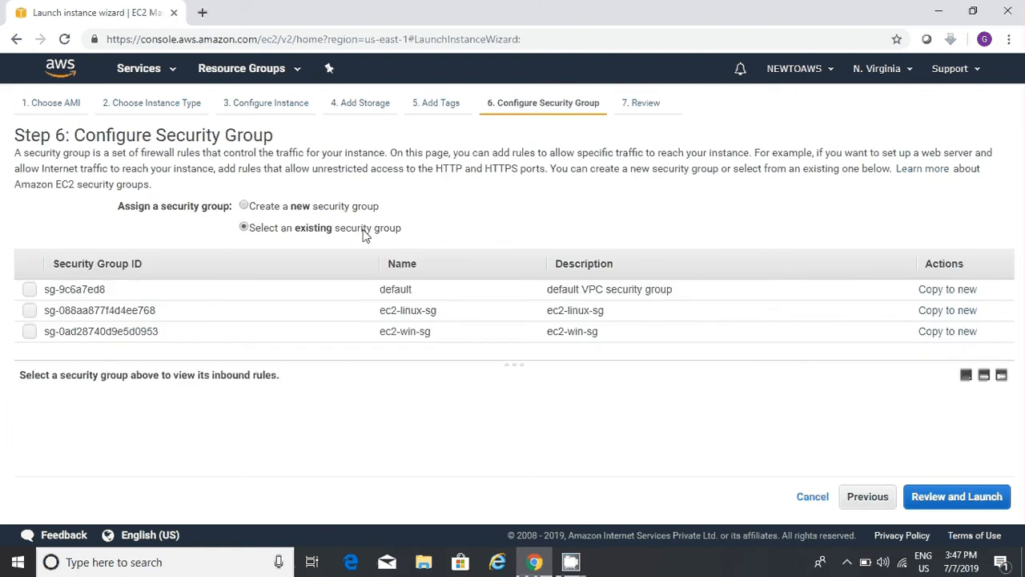
pyautogui.click(195, 338)
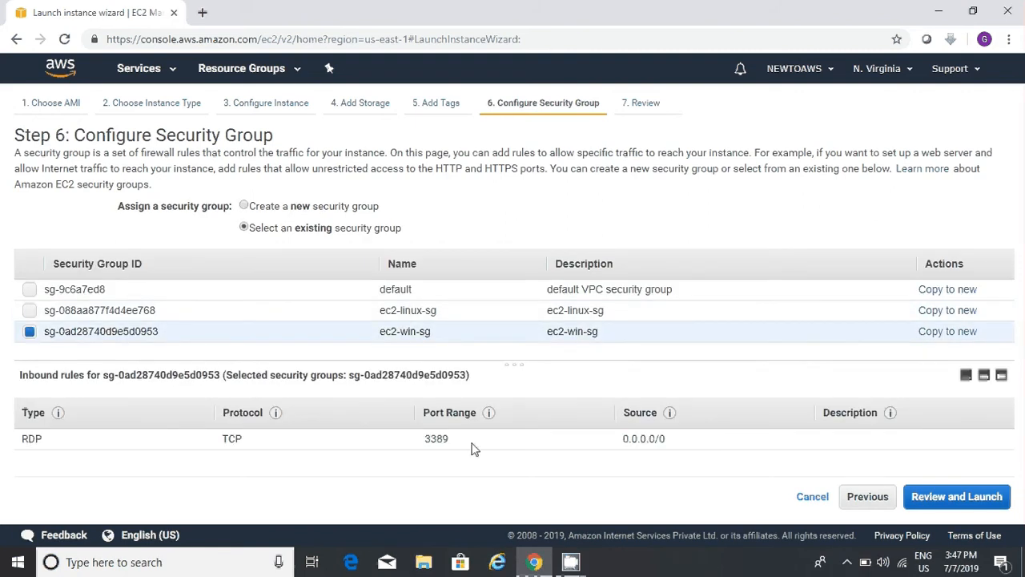
pyautogui.click(984, 495)
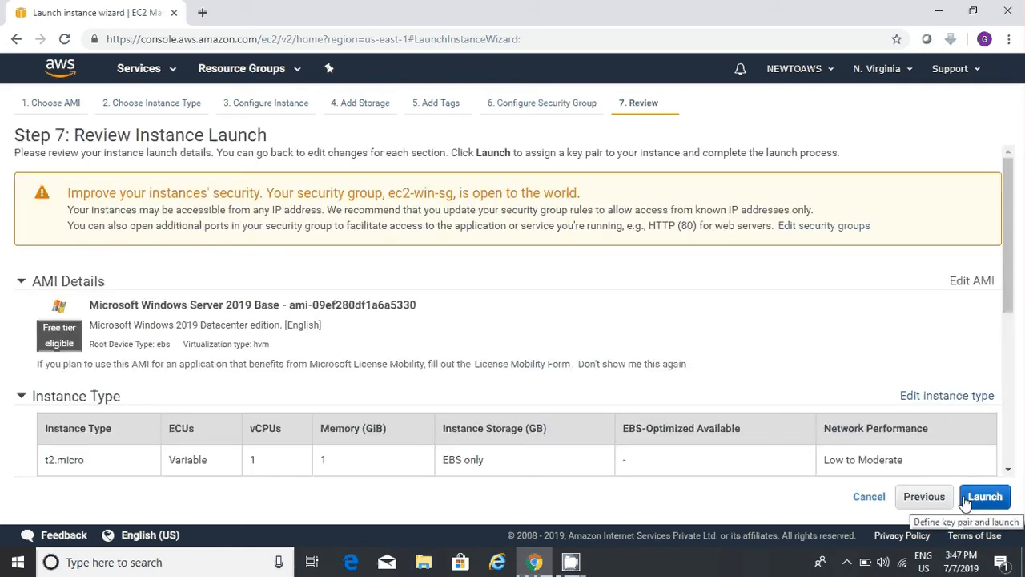
# Review the launch settings and launch the instance with the existing key pair demo-private-key, acknowledging access to its private key file
pyautogui.moveTo(1008, 275); pyautogui.dragTo(1010, 464)
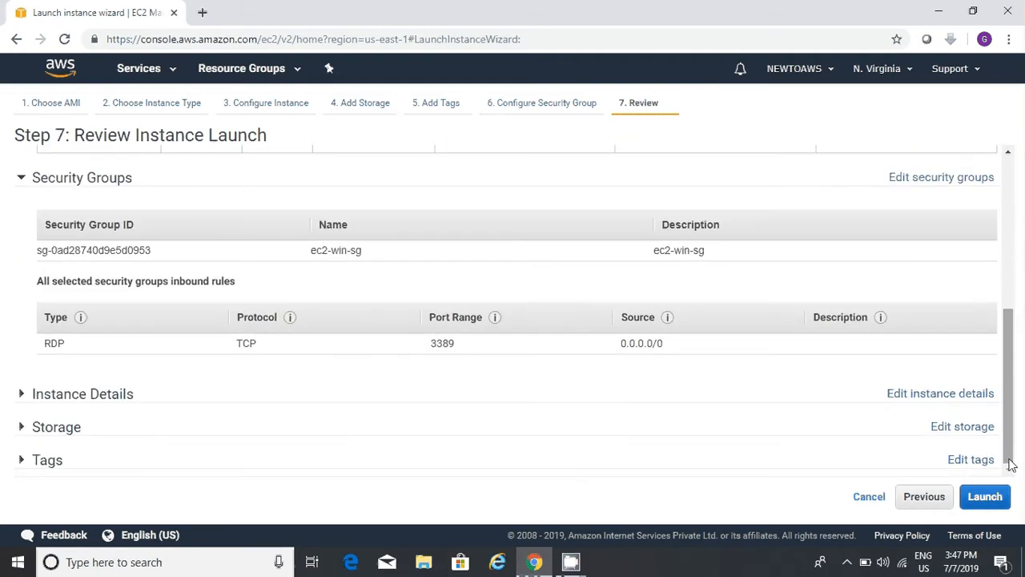
pyautogui.click(987, 500)
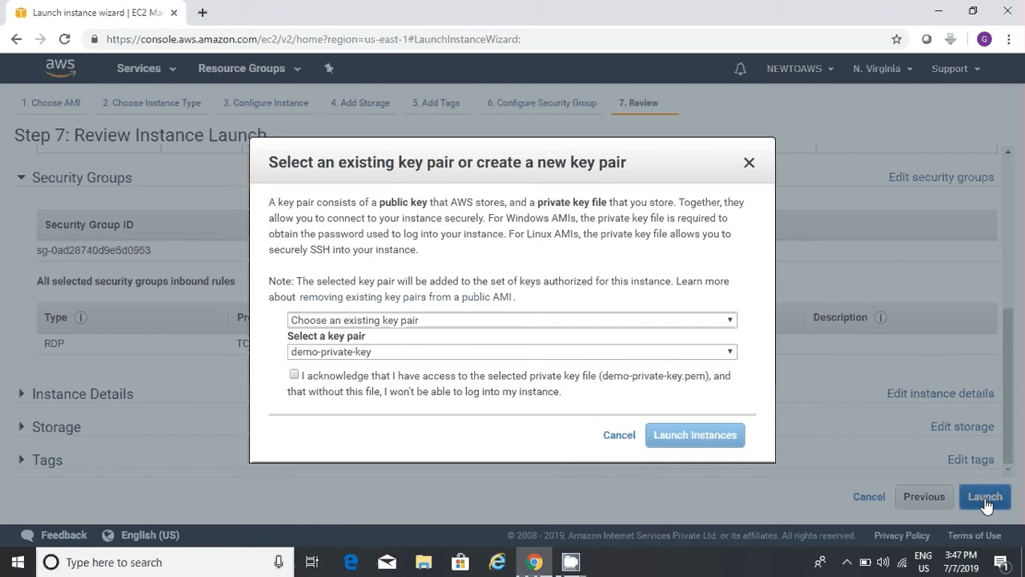
pyautogui.click(294, 376)
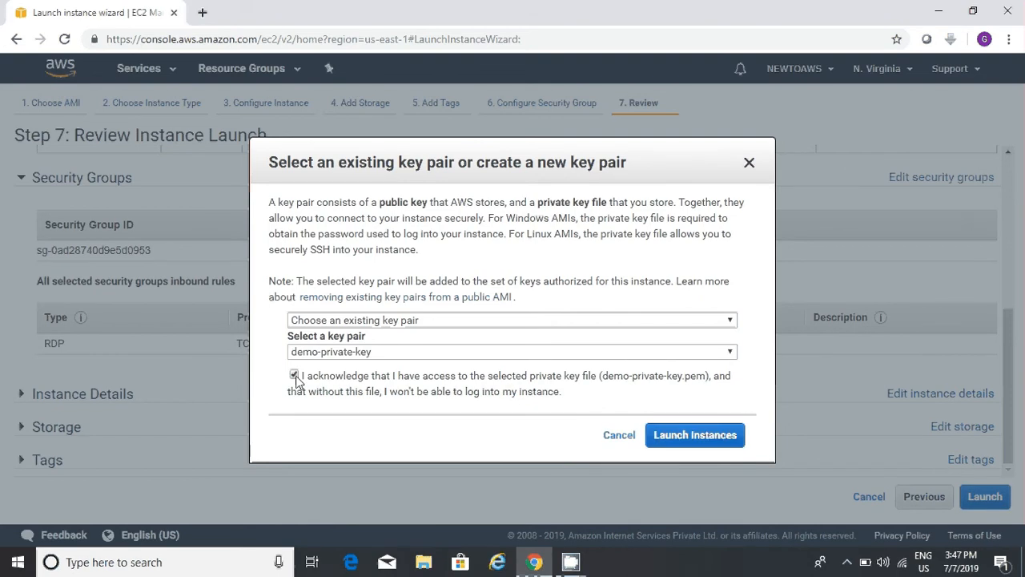
pyautogui.click(665, 440)
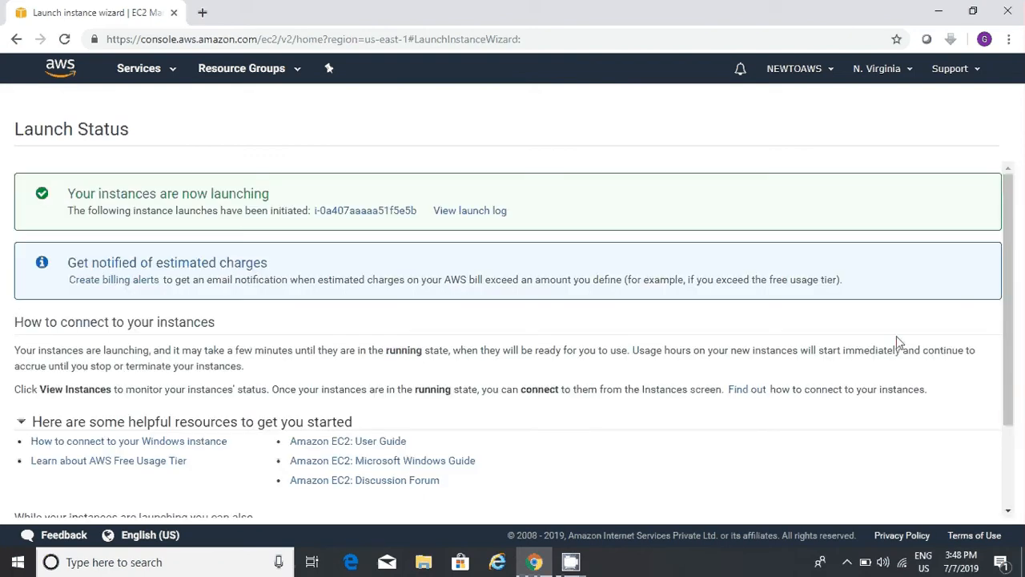
# Open the instances list and refresh it repeatedly to check the state of the EBS For Windows instance
pyautogui.moveTo(1007, 309); pyautogui.dragTo(999, 467)
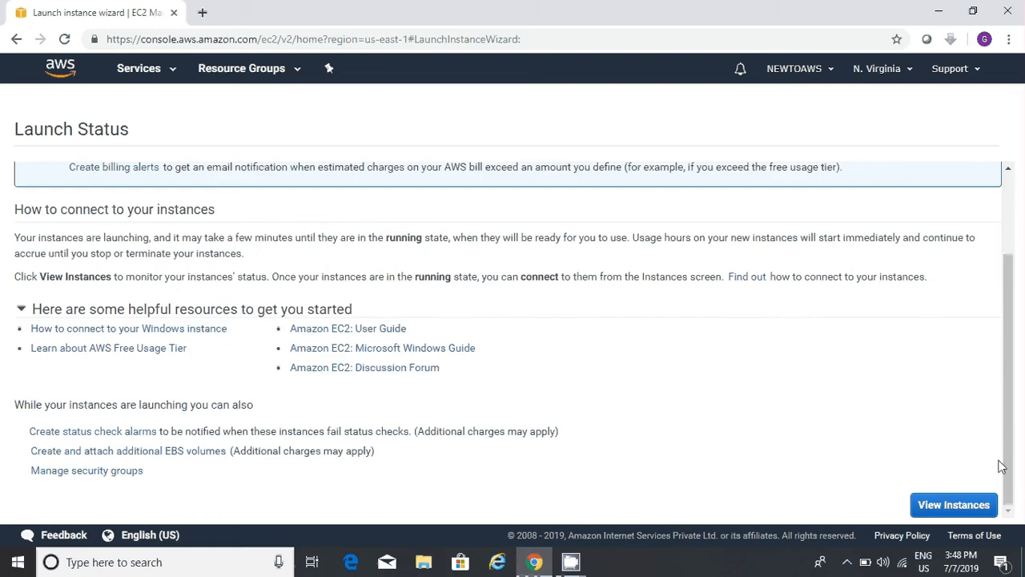
pyautogui.click(972, 501)
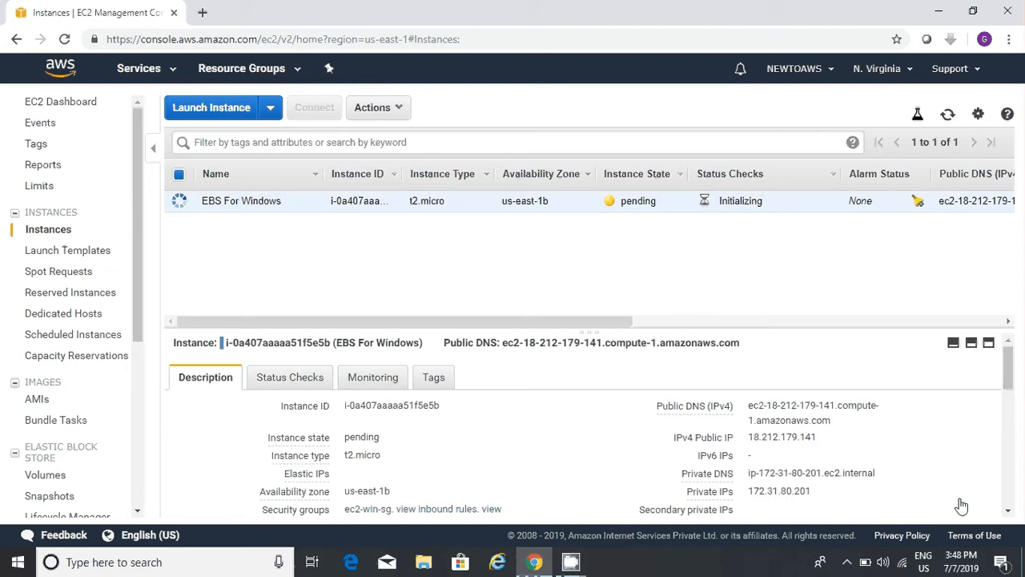
pyautogui.click(948, 119)
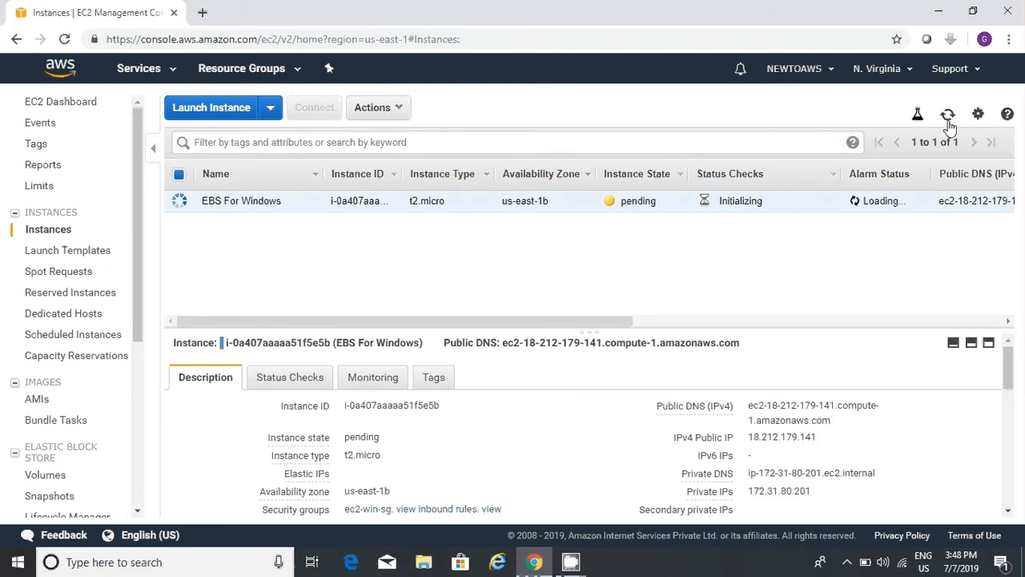
pyautogui.click(948, 118)
pyautogui.click(948, 119)
pyautogui.click(948, 119)
pyautogui.click(949, 122)
pyautogui.click(949, 122)
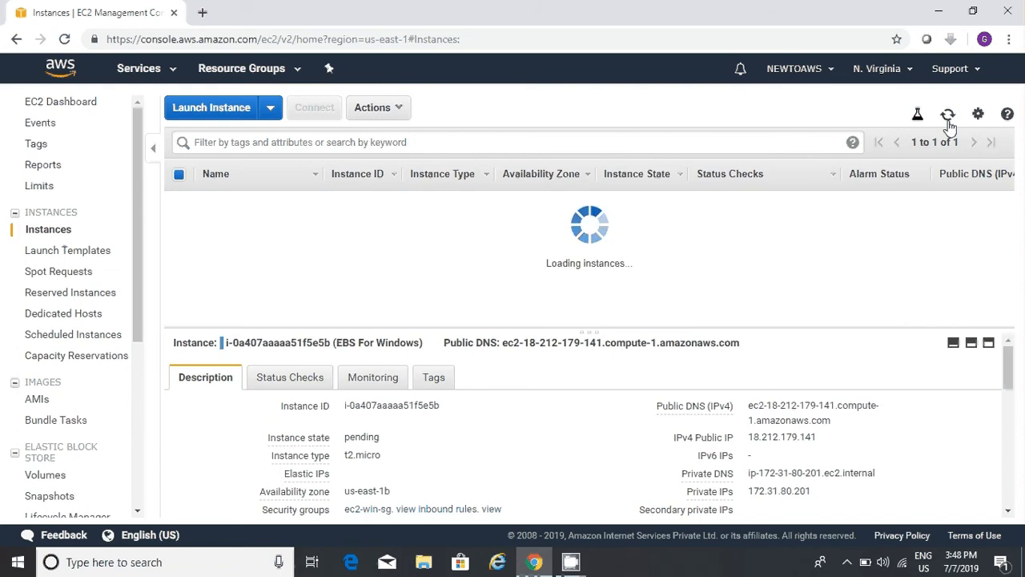
pyautogui.click(949, 121)
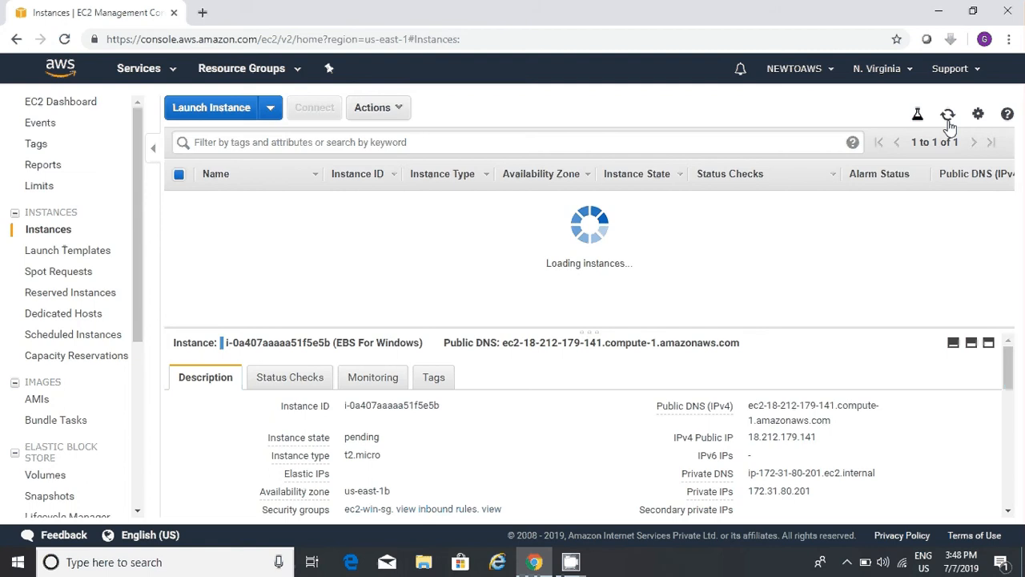
pyautogui.click(949, 122)
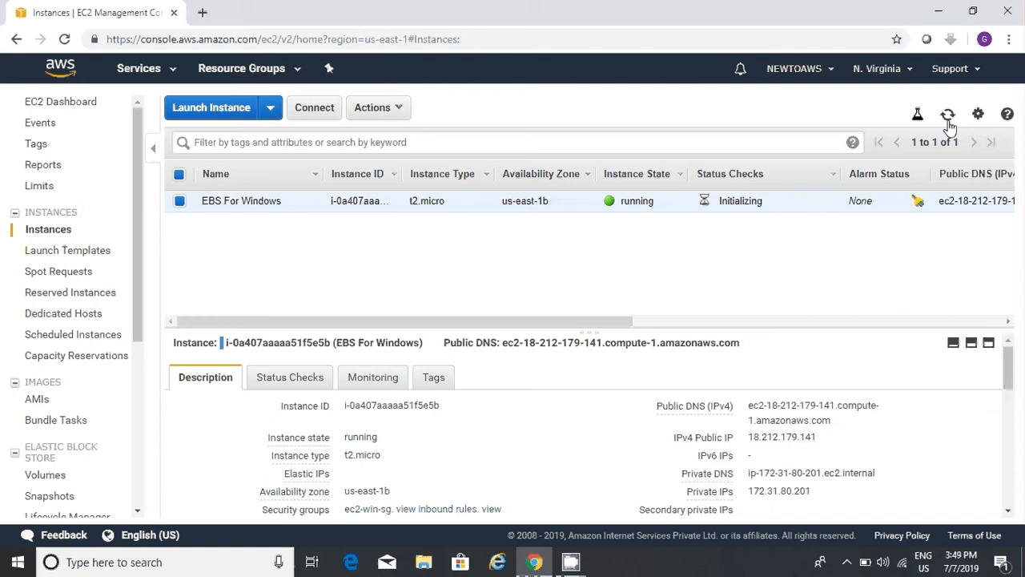
pyautogui.click(948, 123)
# Download the Remote Desktop file for the EBS For Windows instance and try to retrieve its Administrator password
pyautogui.click(319, 115)
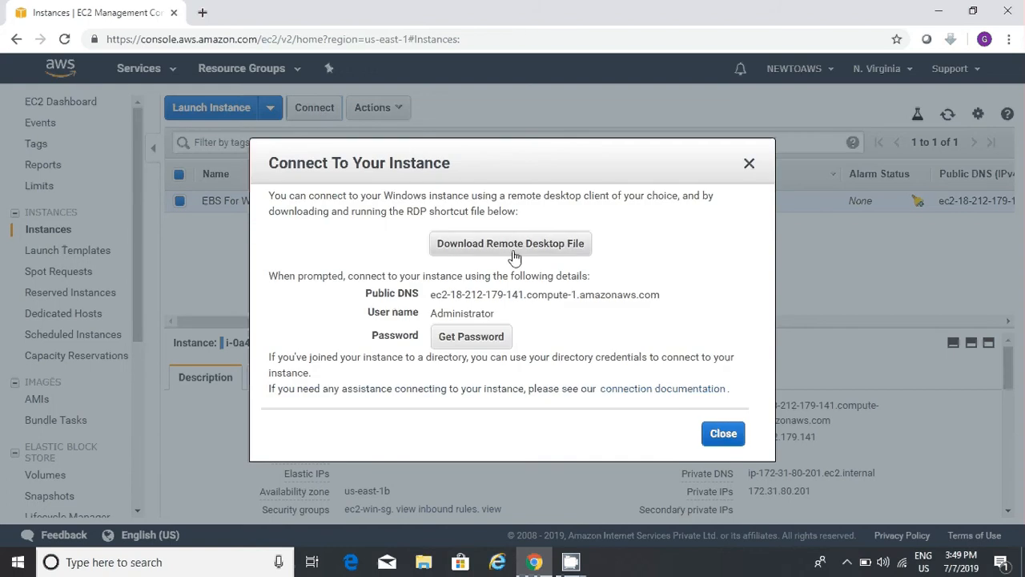
pyautogui.click(513, 254)
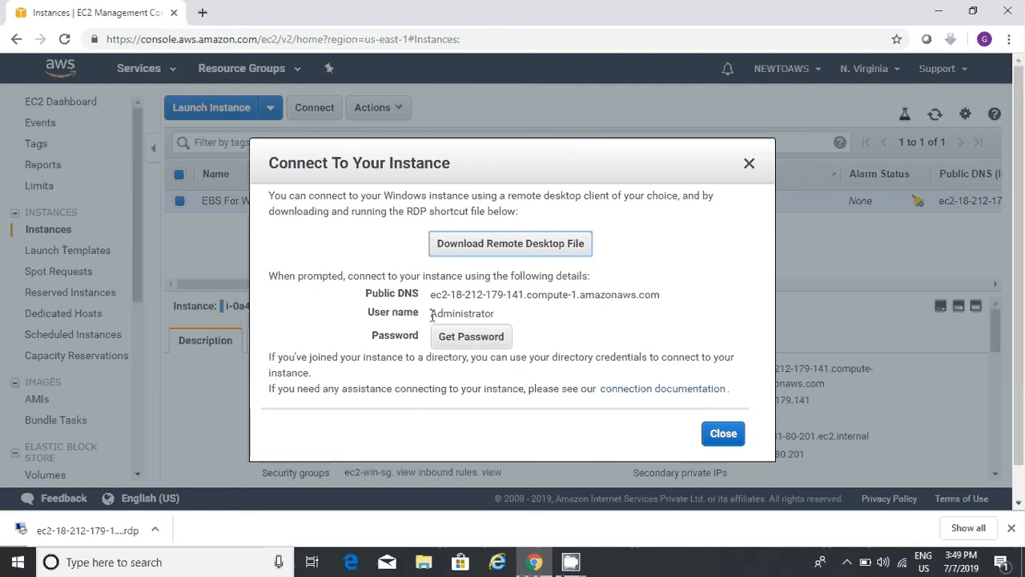
pyautogui.moveTo(430, 313); pyautogui.dragTo(499, 316)
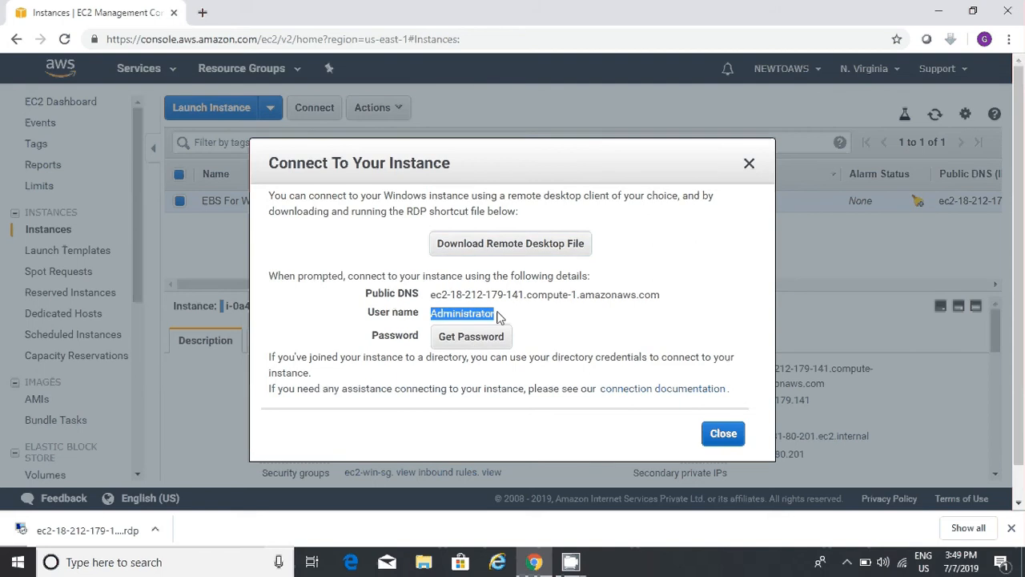
pyautogui.click(489, 316)
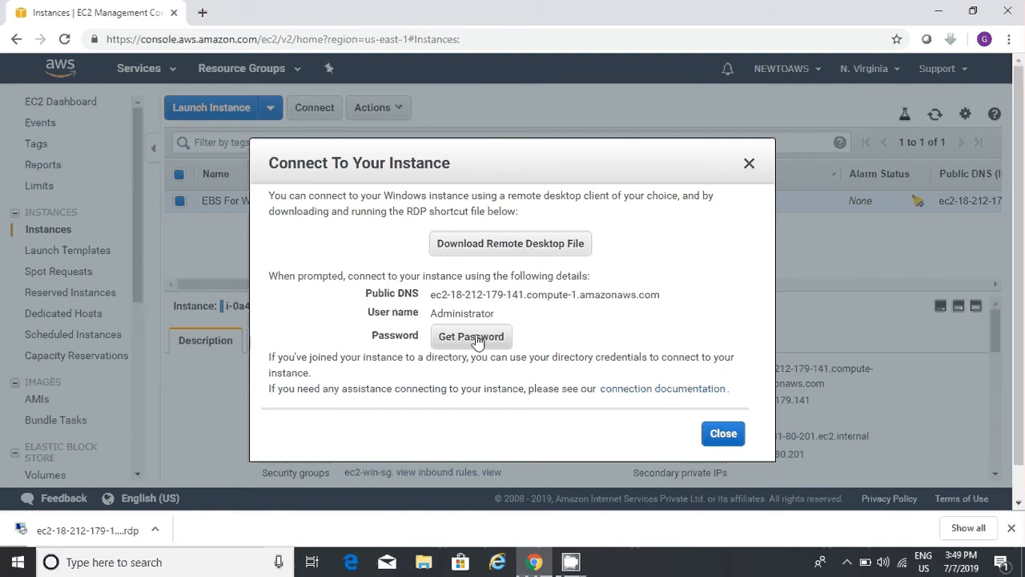
pyautogui.click(477, 338)
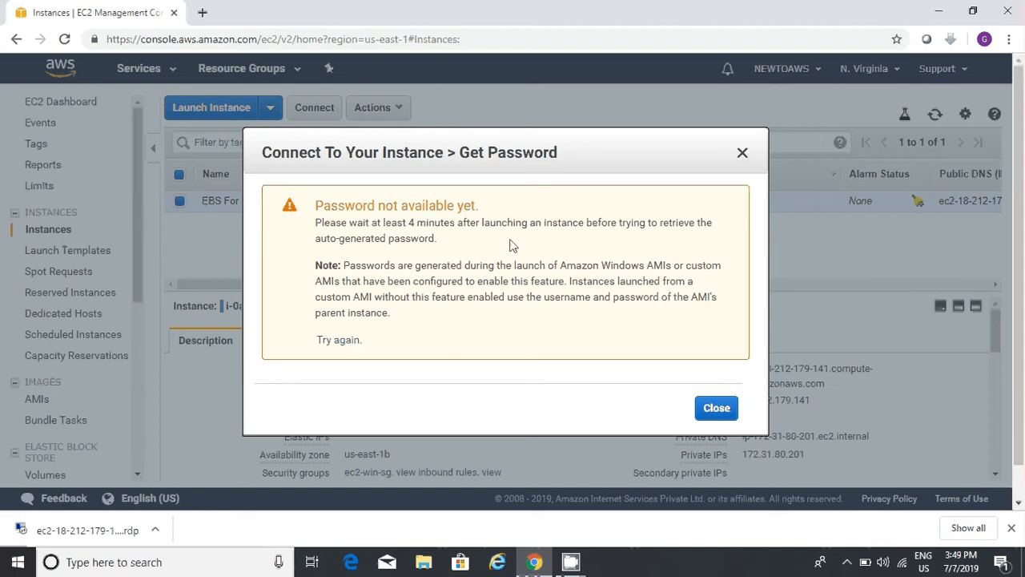
pyautogui.click(744, 155)
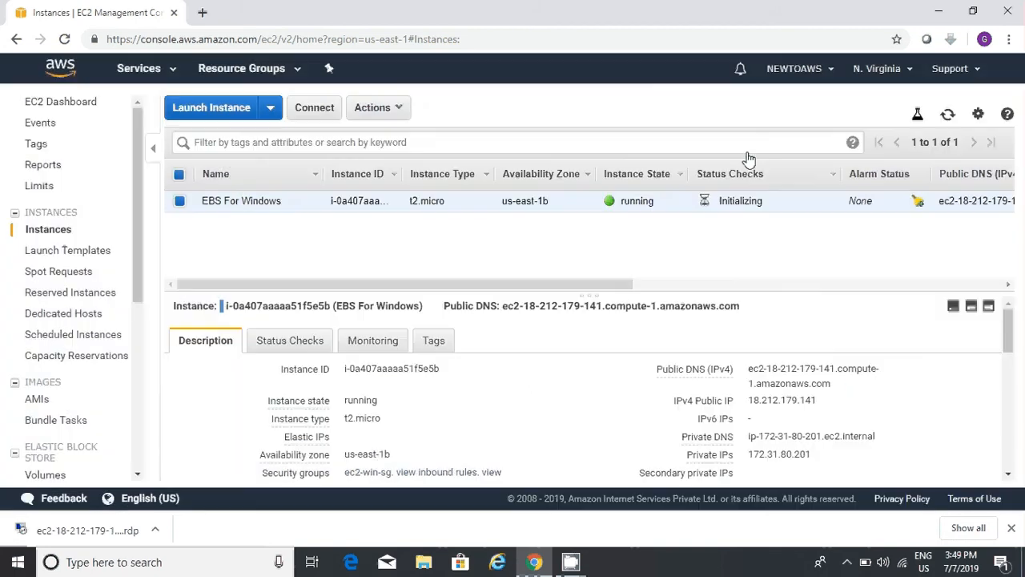
# Open the AWS Management Console in a second browser tab and go to the EC2 Elastic Block Store volumes list
pyautogui.middleClick(13, 76)
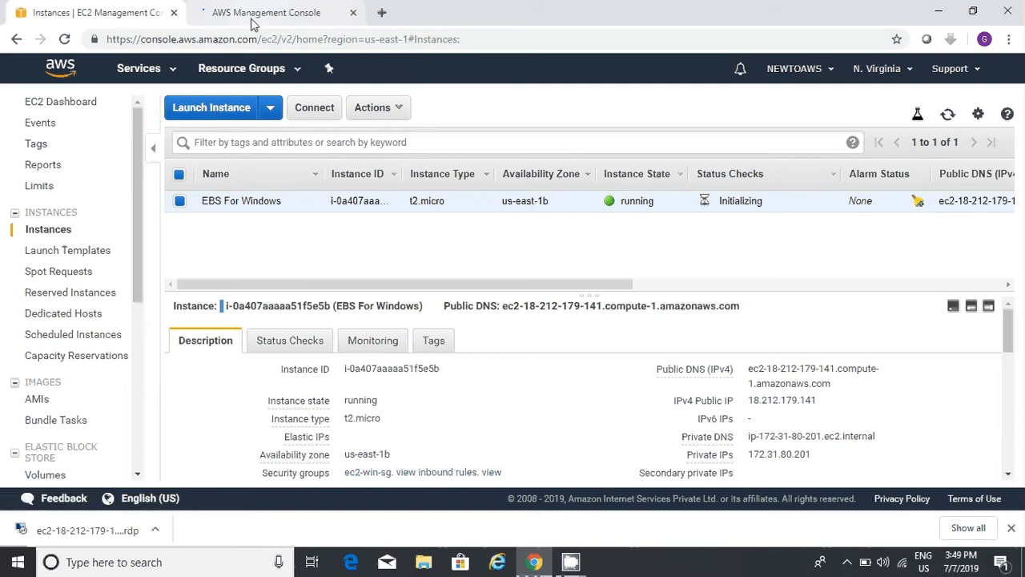
pyautogui.click(251, 22)
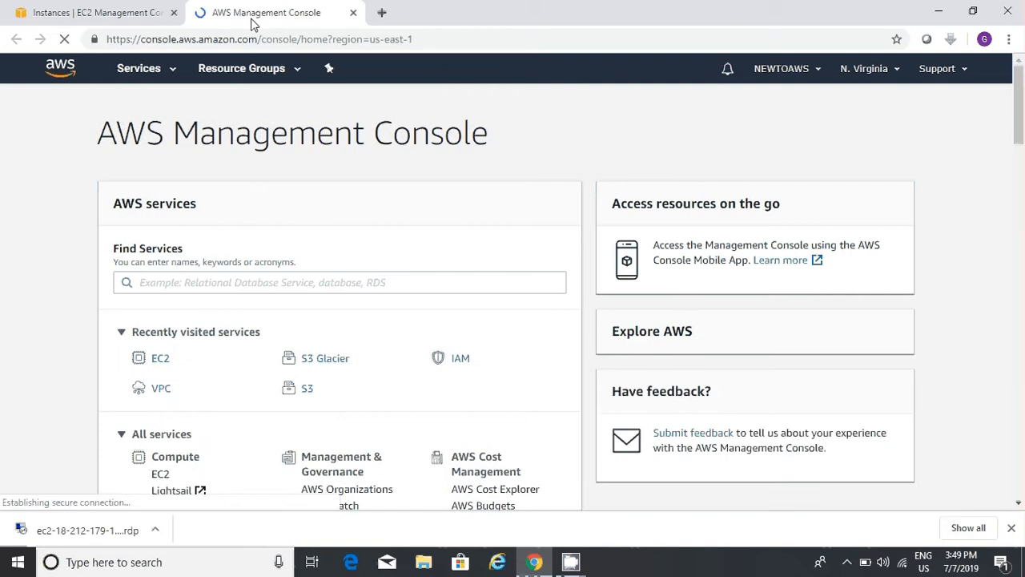
pyautogui.click(164, 367)
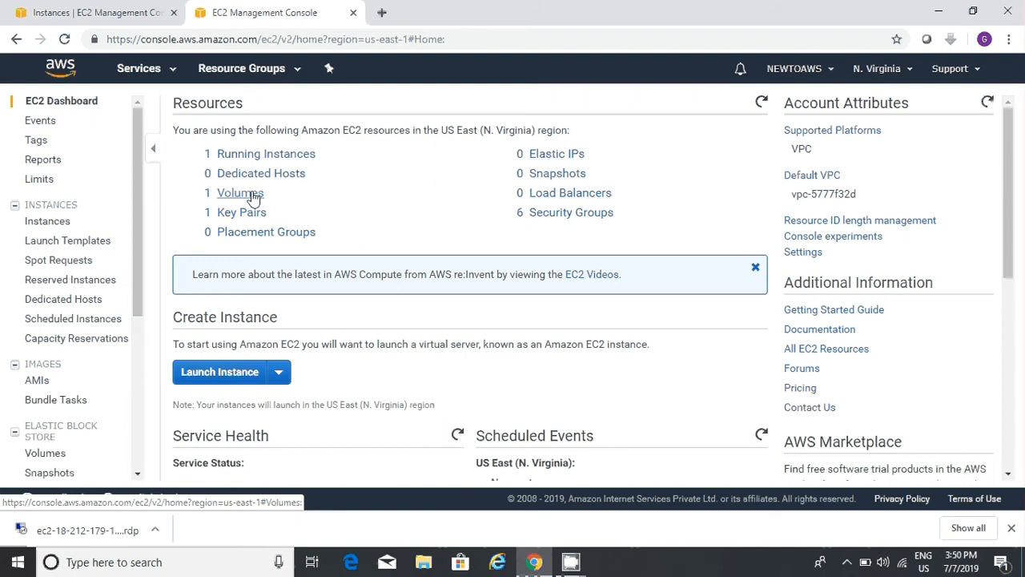
pyautogui.moveTo(133, 190); pyautogui.dragTo(130, 282)
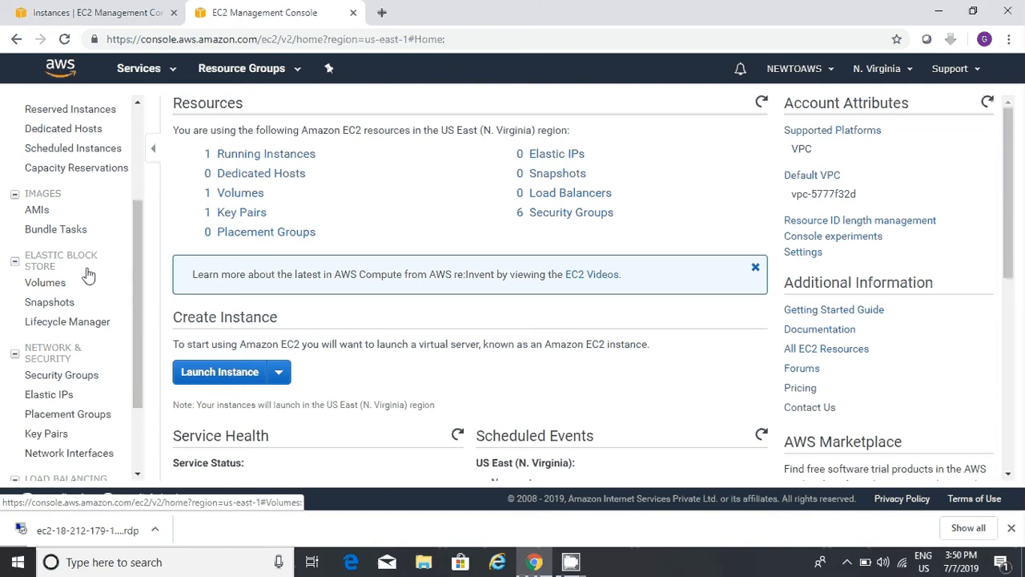
pyautogui.click(53, 284)
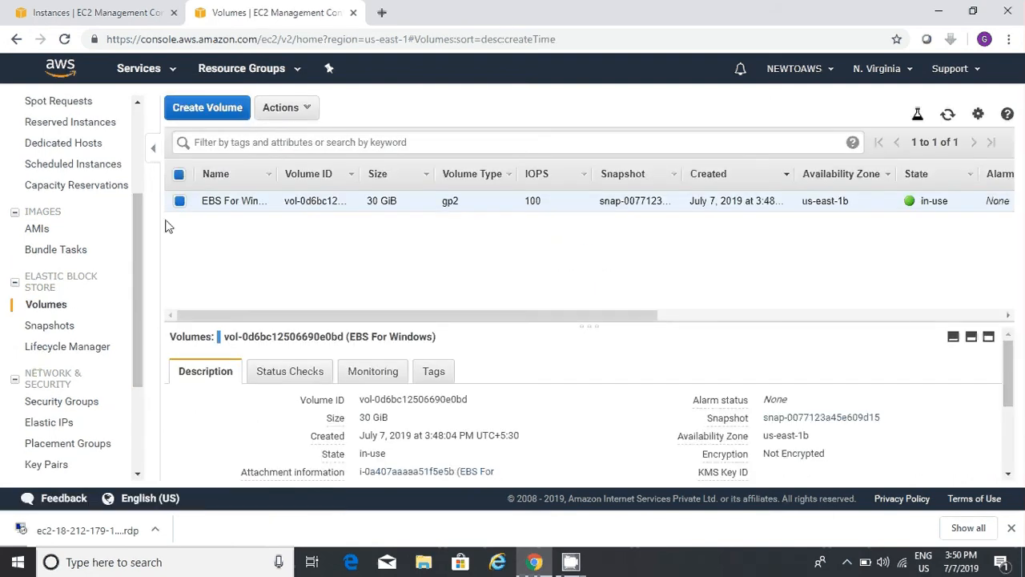
# Start creating a General Purpose SSD (gp2) volume with a size of 2 GiB
pyautogui.click(195, 113)
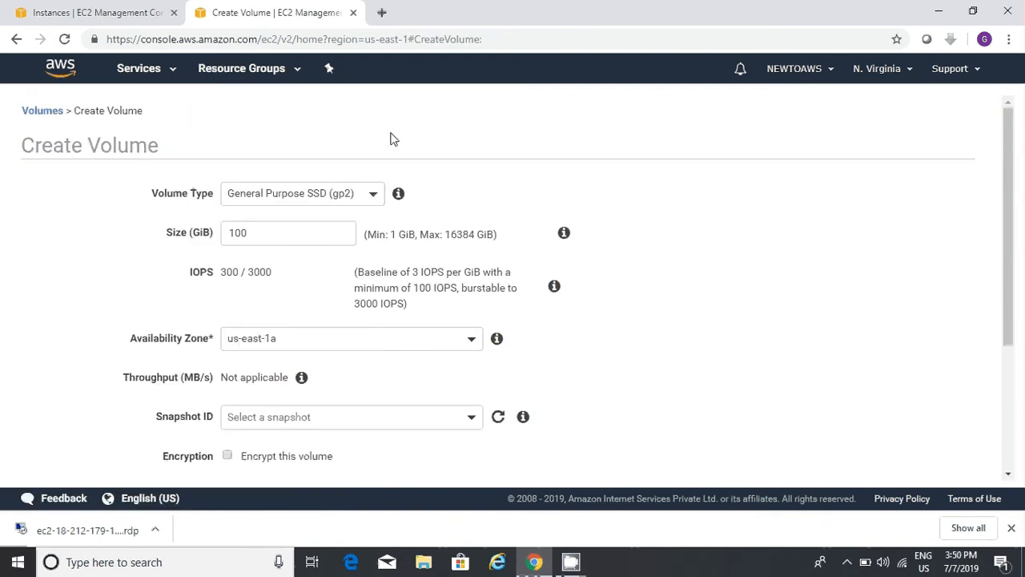
pyautogui.click(351, 205)
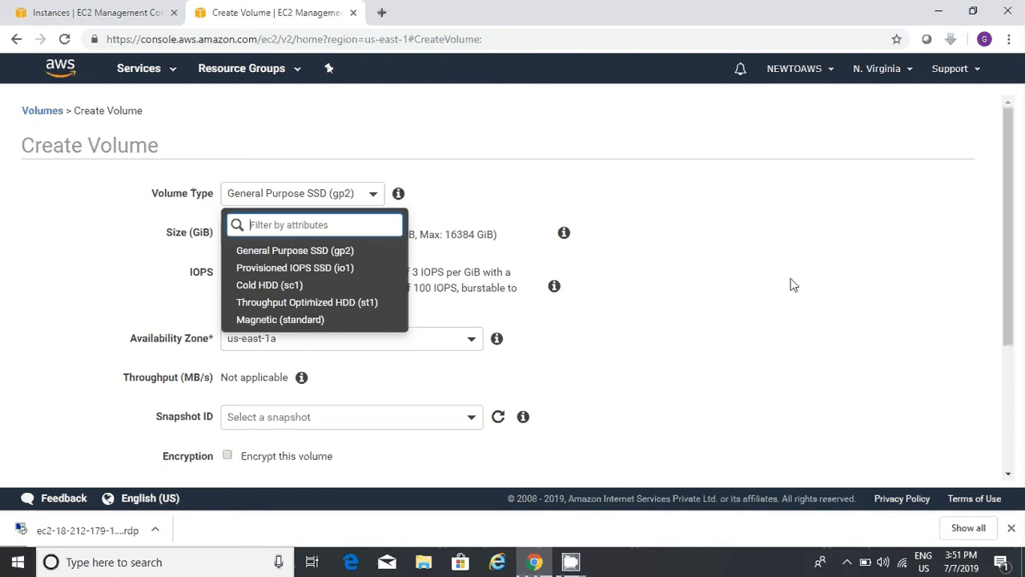
pyautogui.click(281, 252)
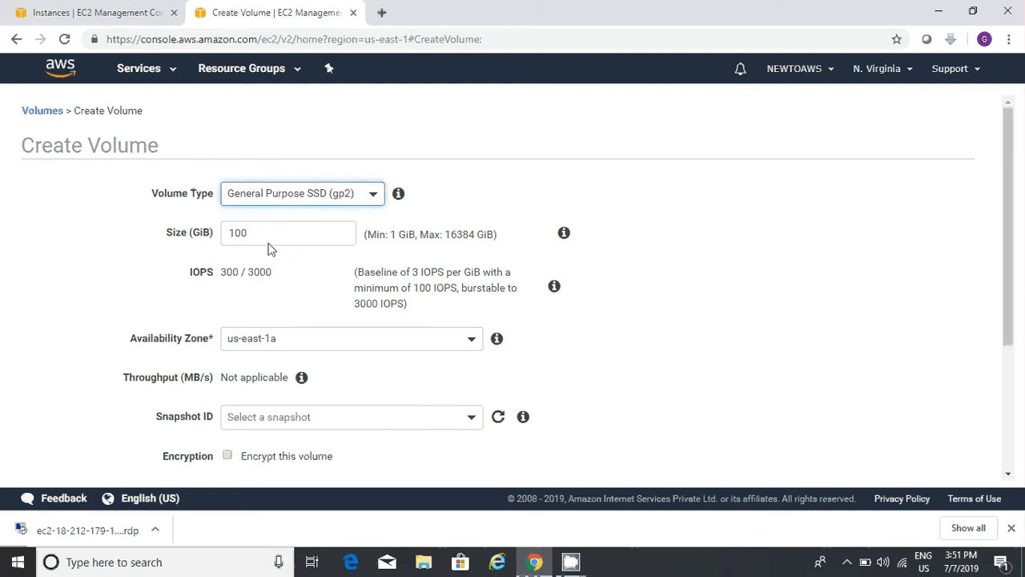
pyautogui.doubleClick(264, 234)
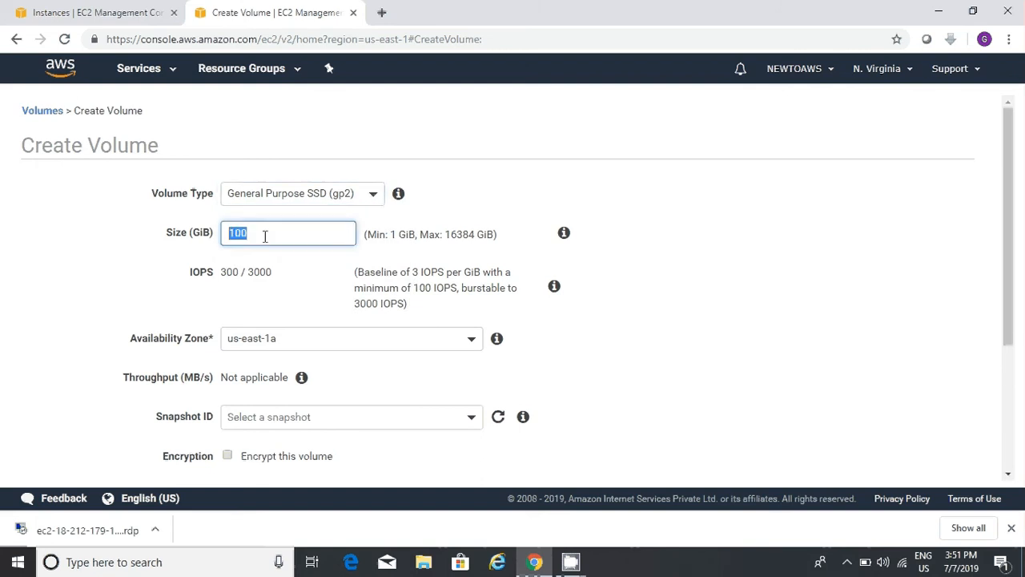
pyautogui.write('2')
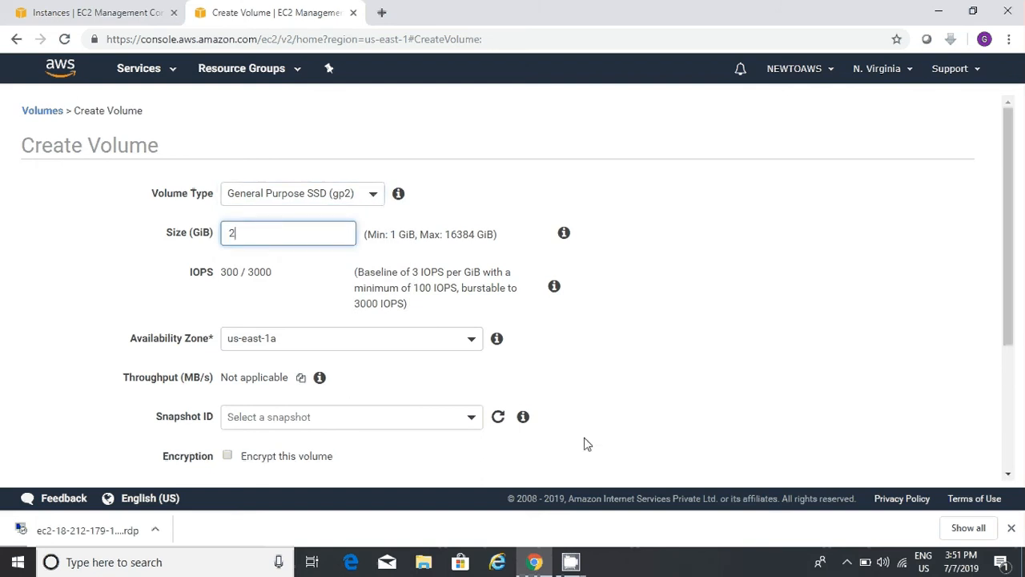
# Add a Name tag with the value "2GB Volume", create the volume and refresh the volumes list
pyautogui.moveTo(1010, 329); pyautogui.dragTo(1017, 391)
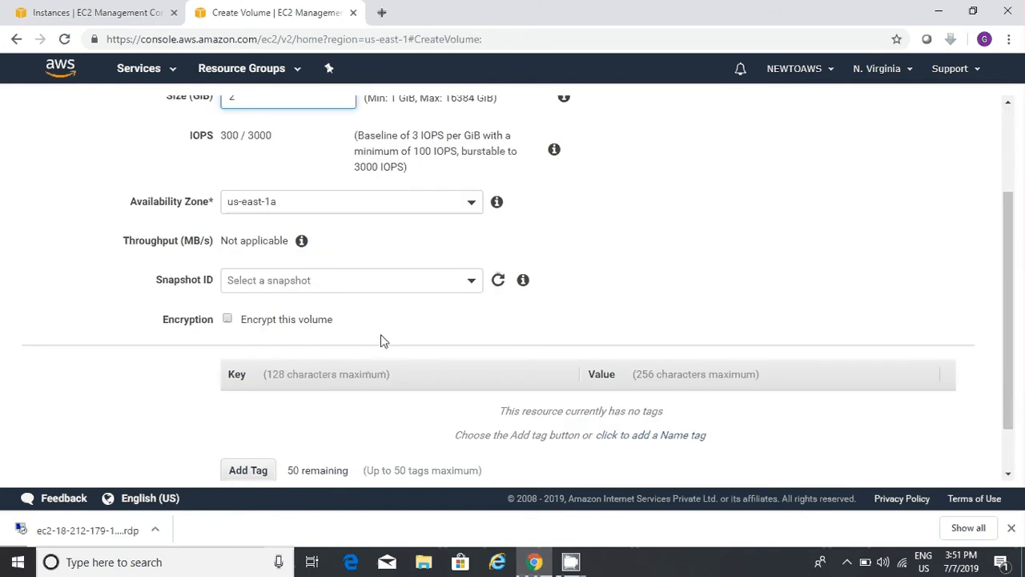
pyautogui.click(245, 474)
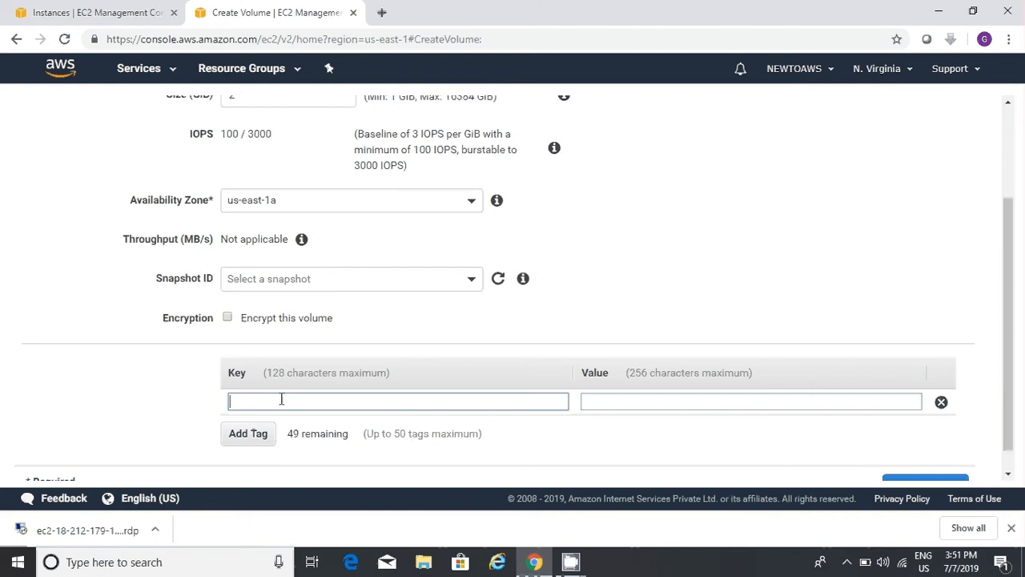
pyautogui.write('Name')
pyautogui.press('Tab')
pyautogui.write('2')
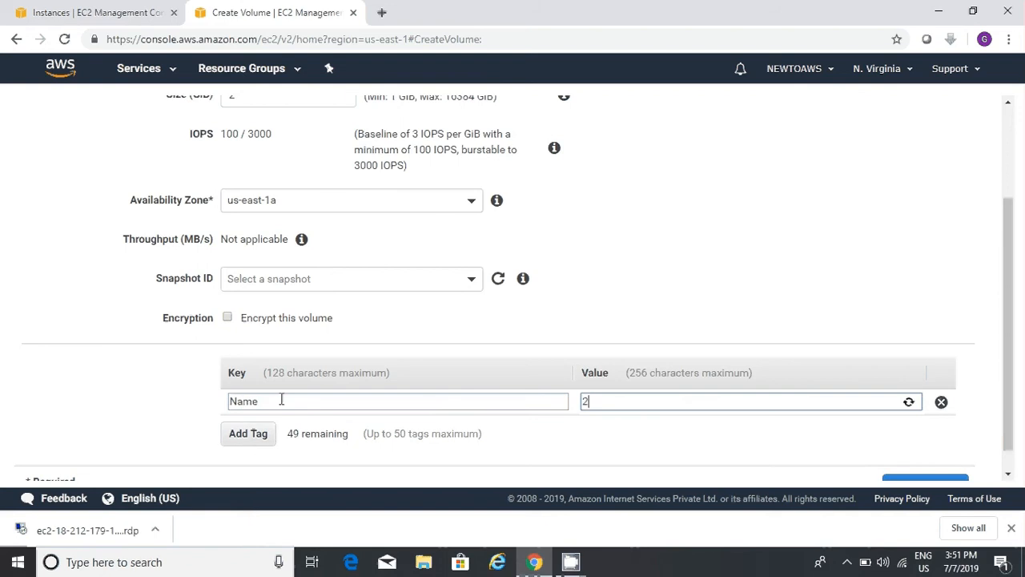
pyautogui.write('GB Volume')
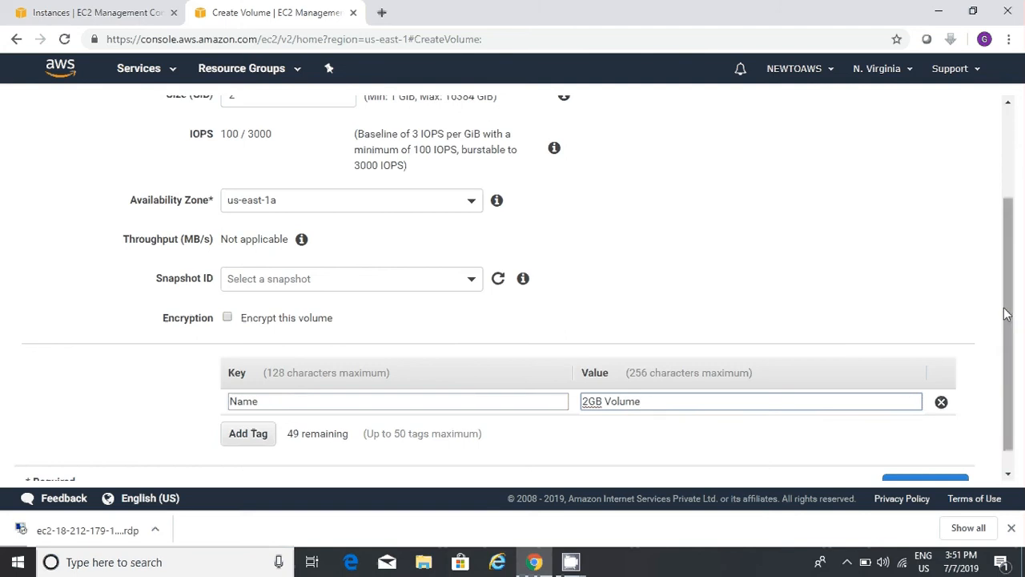
pyautogui.scroll(-1, 1008, 313)
pyautogui.click(929, 460)
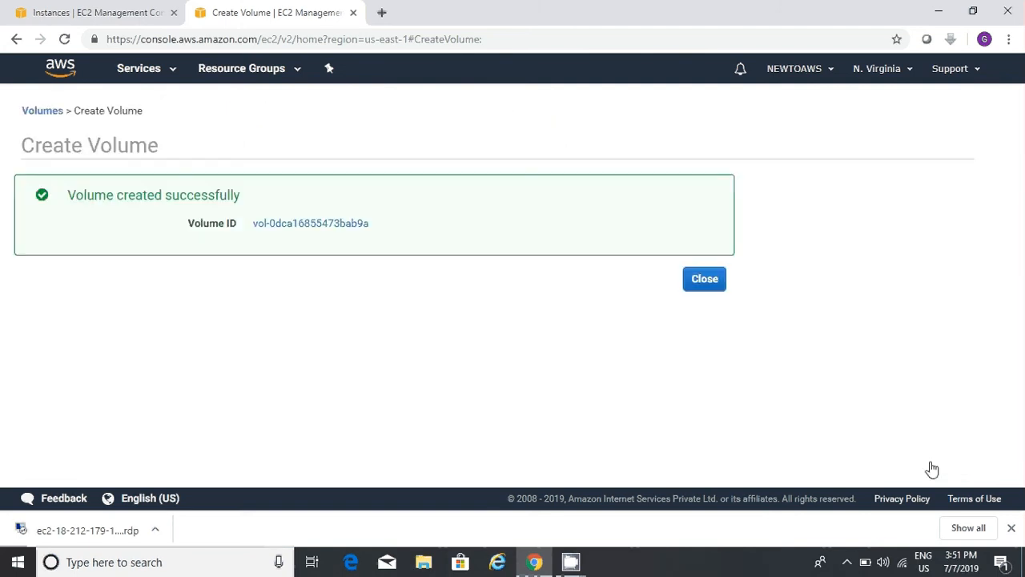
pyautogui.click(700, 286)
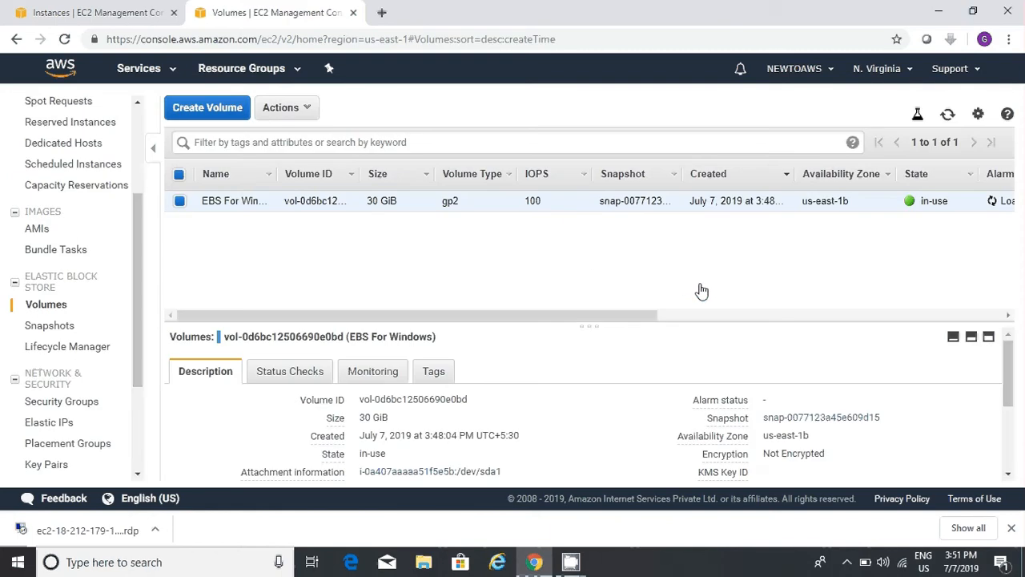
pyautogui.click(948, 115)
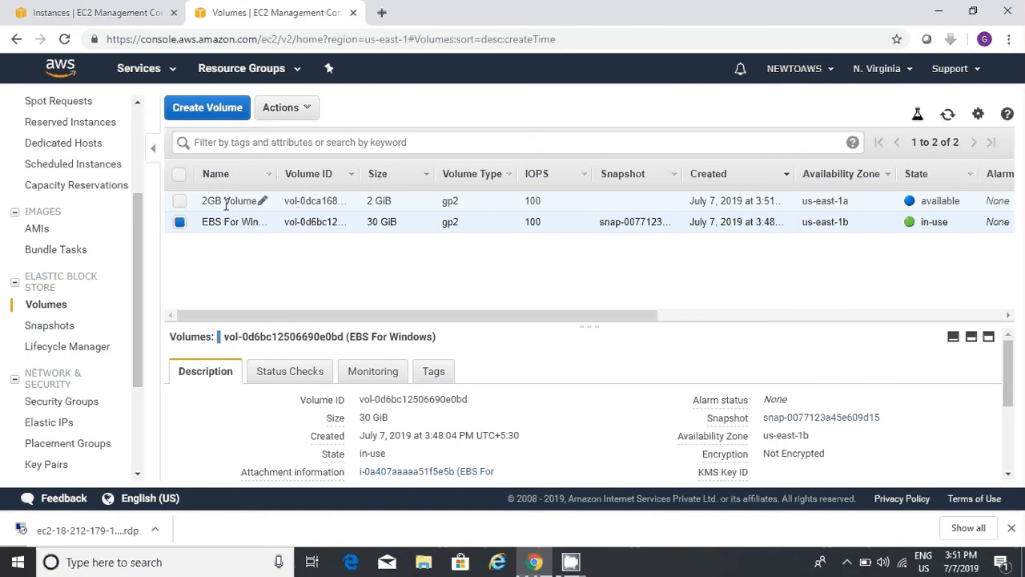
# Select only the 2GB Volume and try to attach it to an instance in us-east-1a, then cancel
pyautogui.click(179, 222)
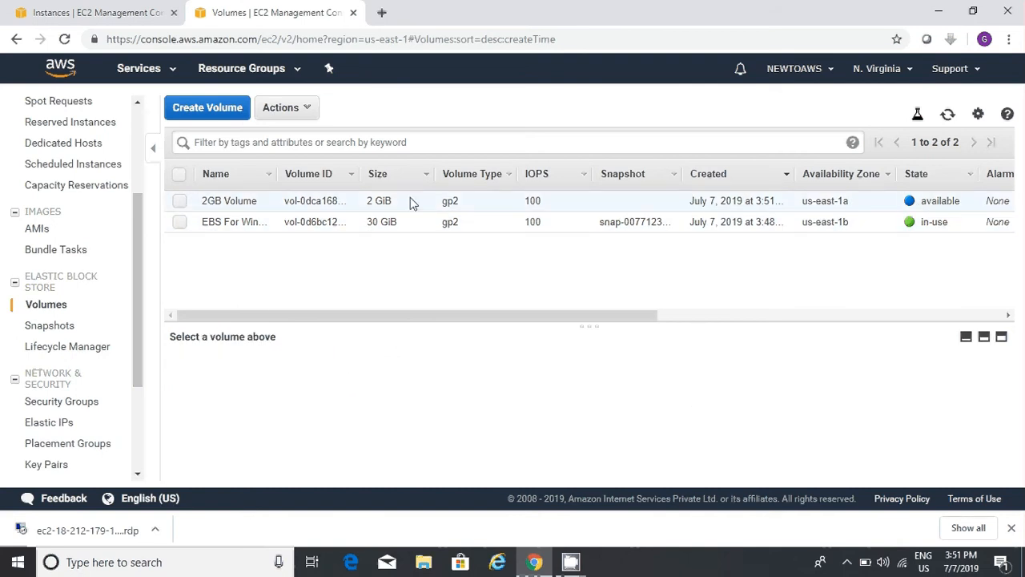
pyautogui.click(179, 201)
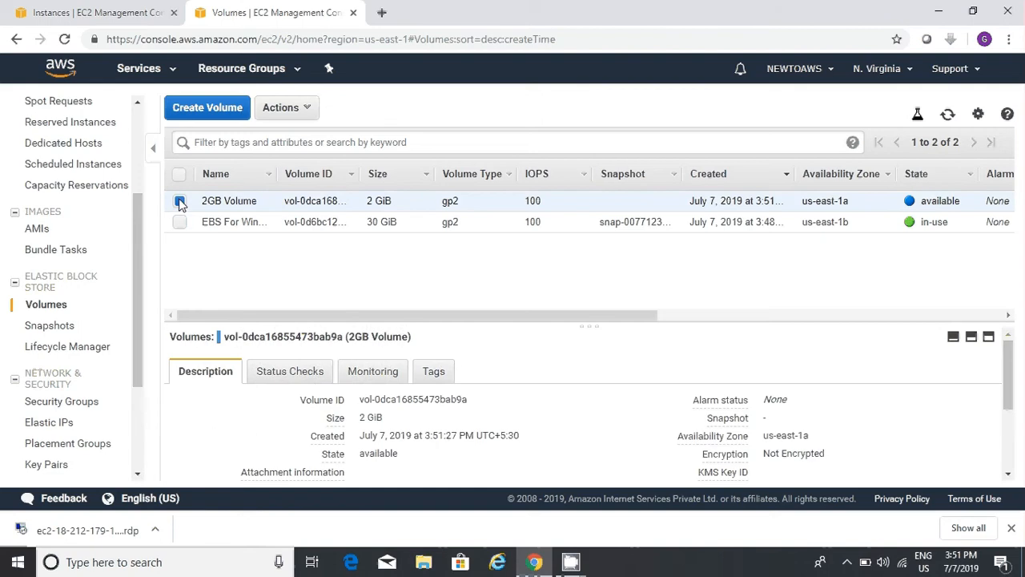
pyautogui.click(295, 107)
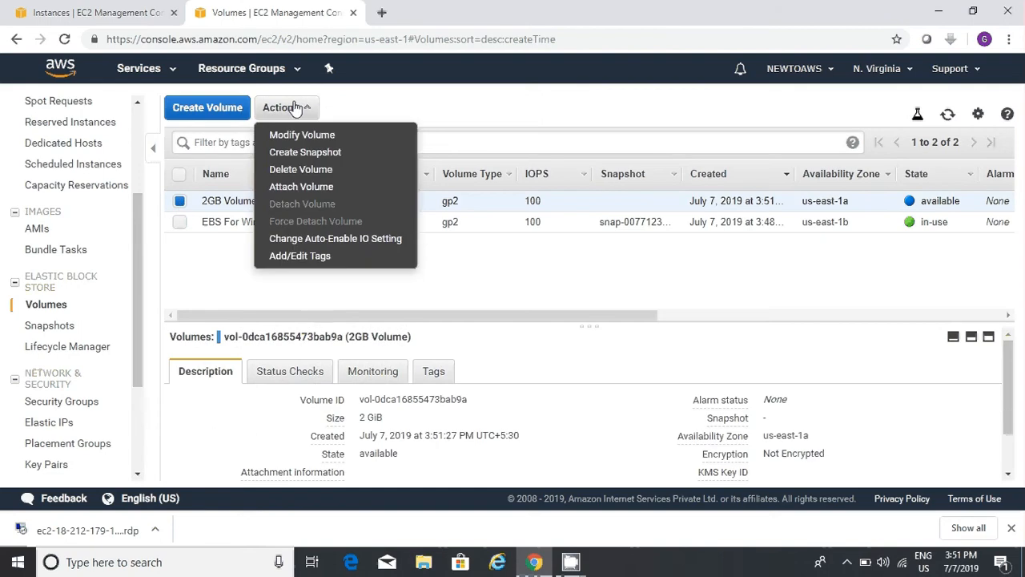
pyautogui.click(308, 191)
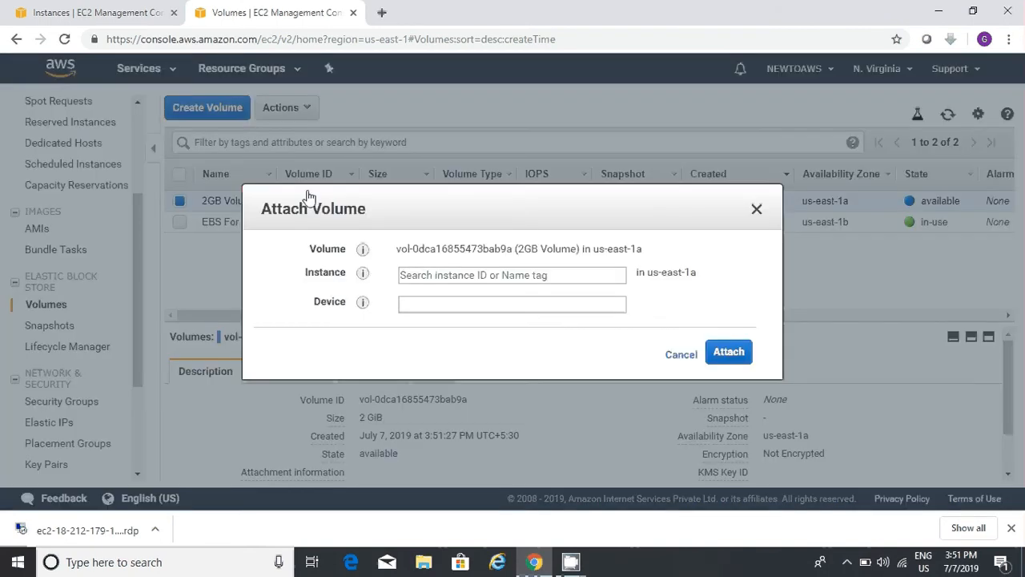
pyautogui.click(409, 272)
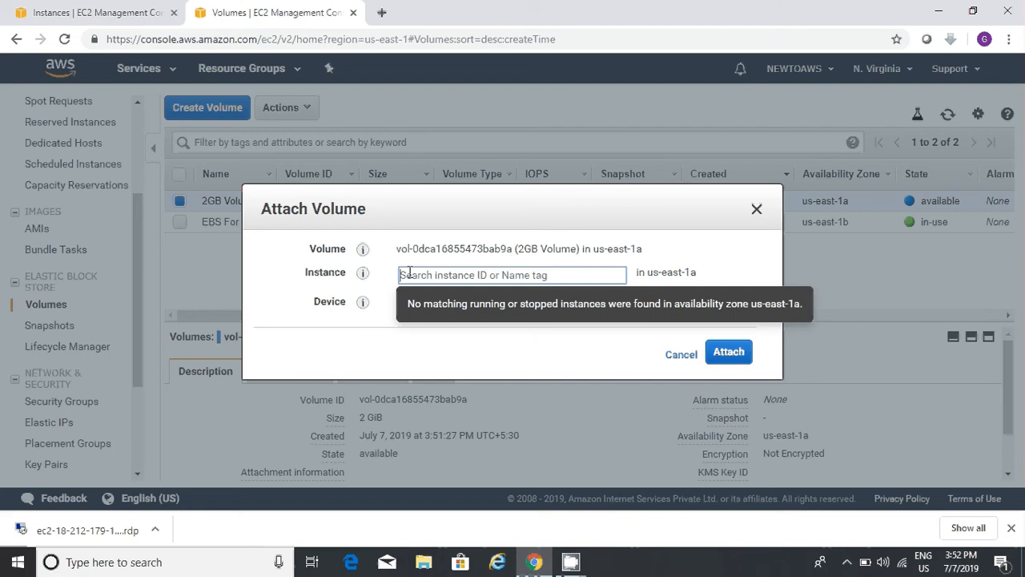
pyautogui.click(687, 357)
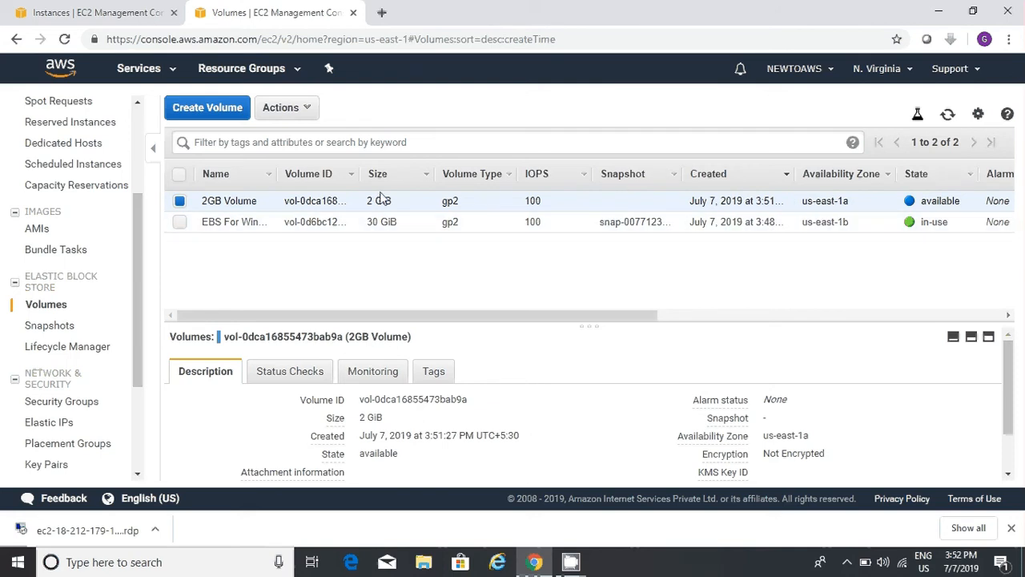
# Delete the 2GB Volume in us-east-1a and refresh the volumes list
pyautogui.click(295, 116)
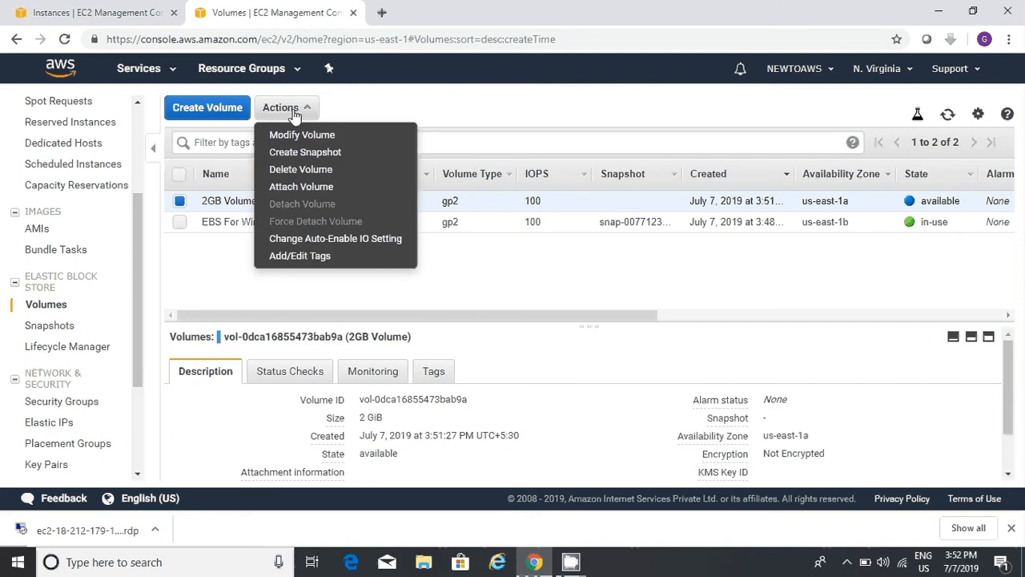
pyautogui.click(302, 172)
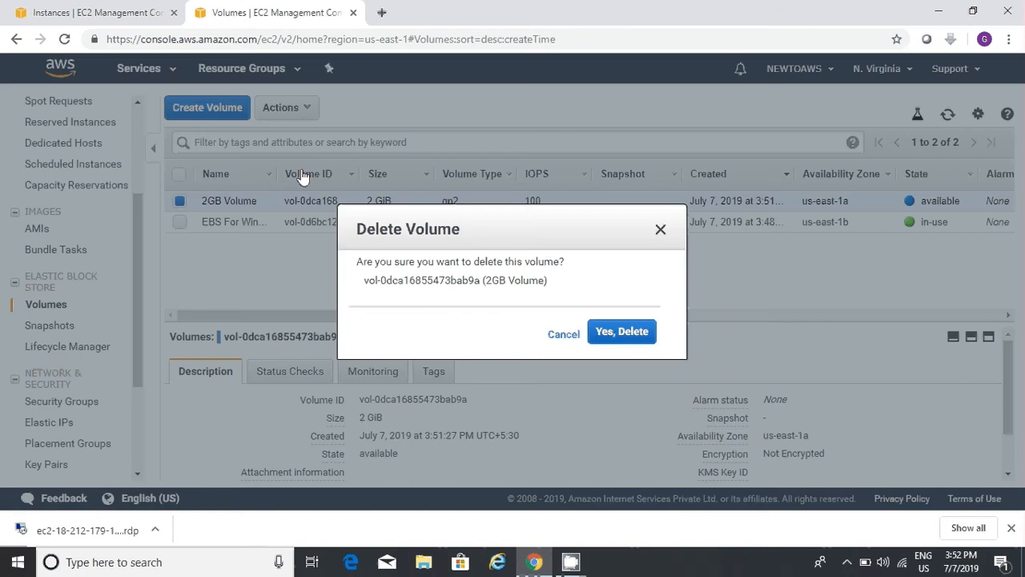
pyautogui.click(647, 333)
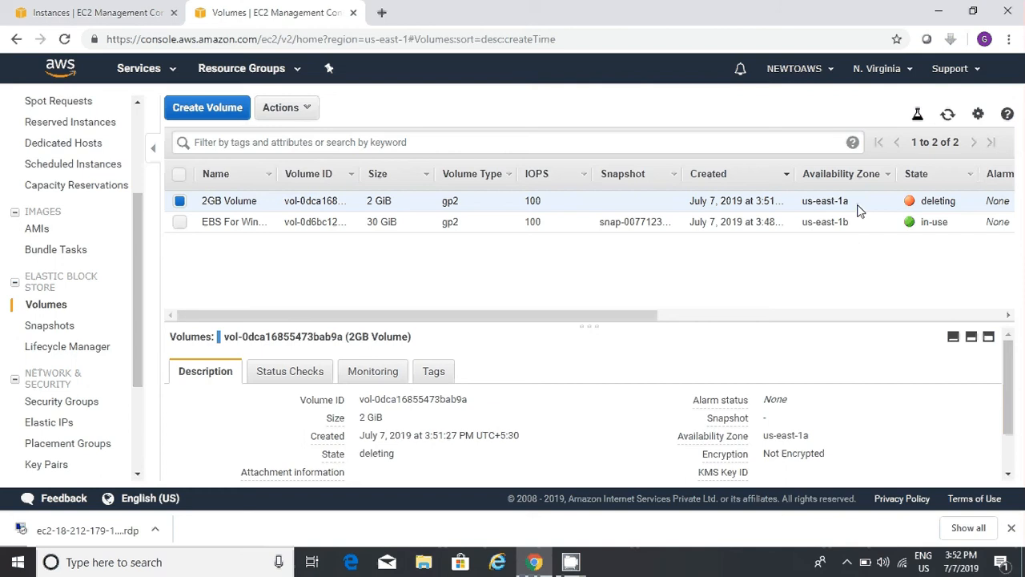
pyautogui.click(949, 119)
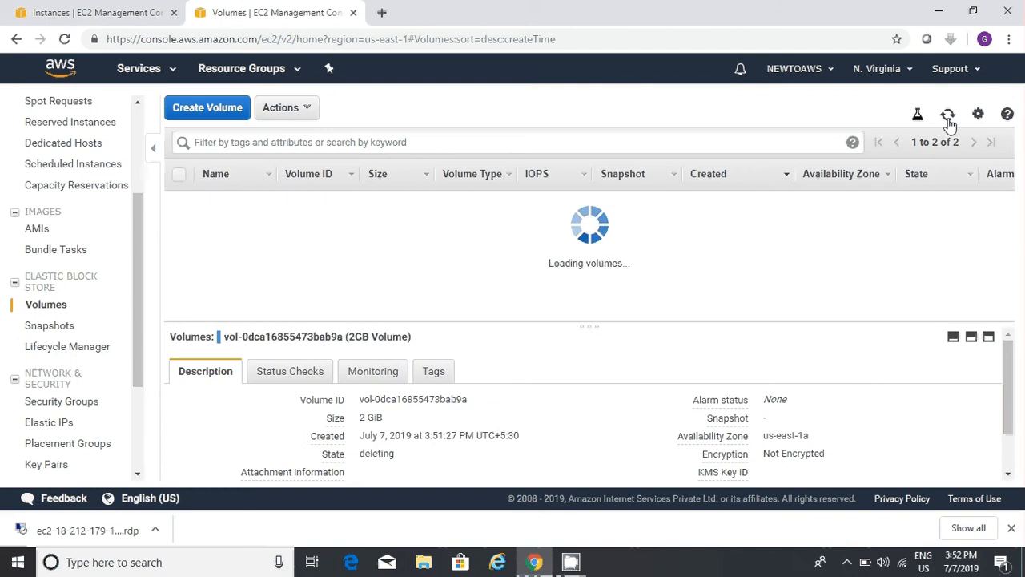
# Start creating a new volume with a size of 2 GiB in availability zone us-east-1b
pyautogui.click(212, 112)
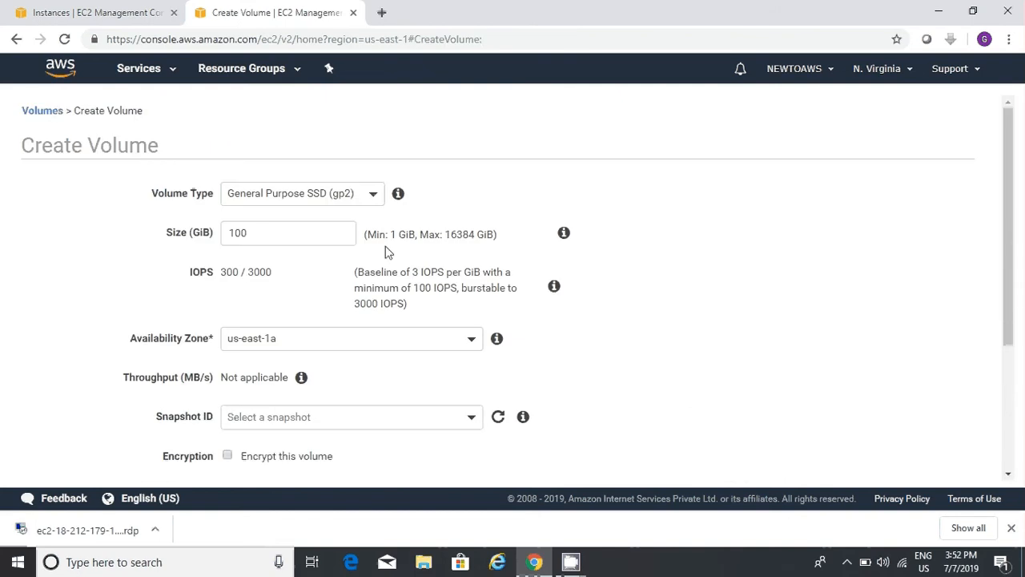
pyautogui.doubleClick(294, 239)
pyautogui.write('2')
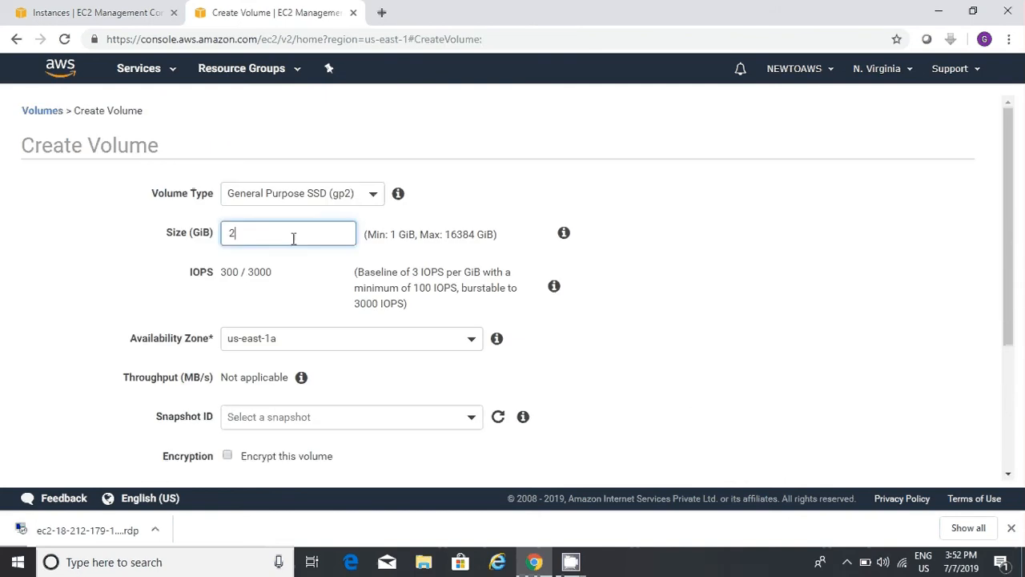
pyautogui.press('Tab')
pyautogui.press('Tab')
pyautogui.scroll(-1, 293, 238)
pyautogui.scroll(-1, 293, 239)
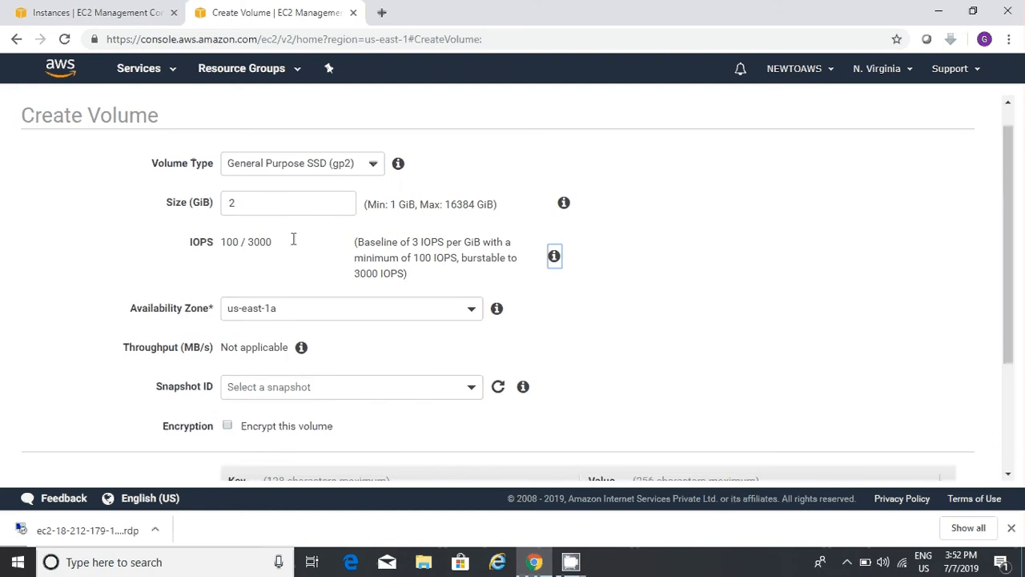
pyautogui.click(297, 309)
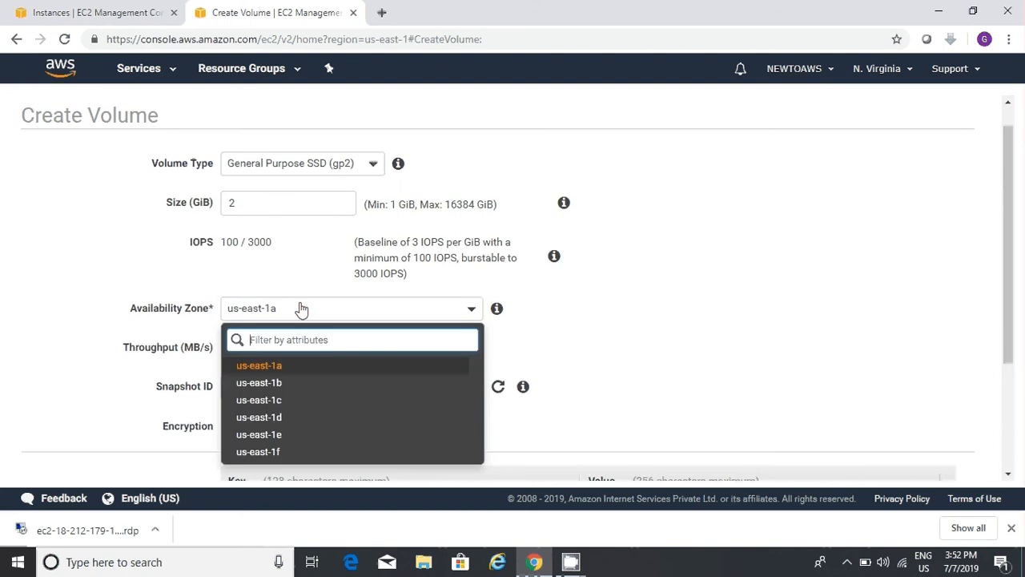
pyautogui.click(272, 383)
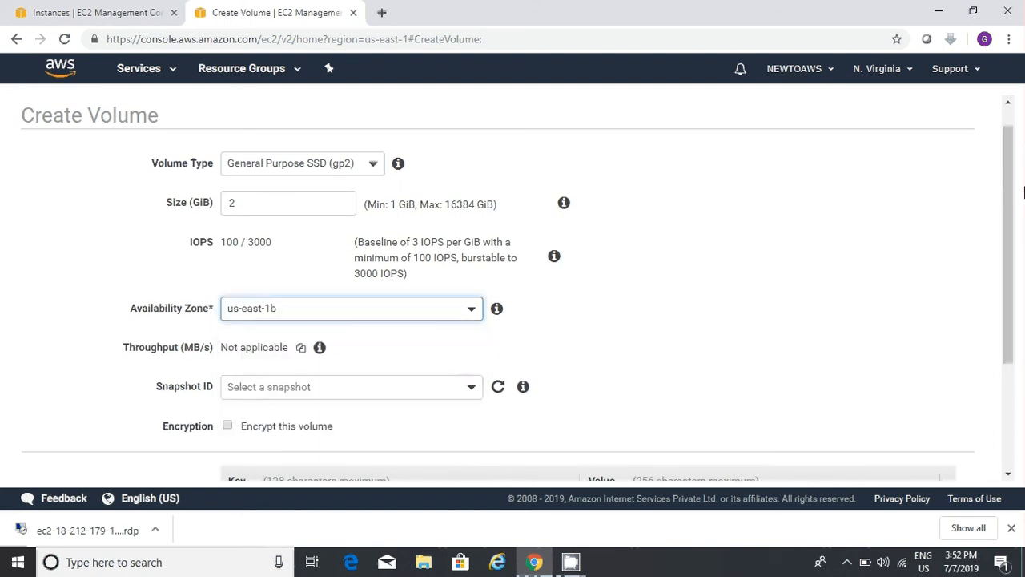
# Give the new volume a Name tag with the value "2GB Volume", create it and refresh the volumes list
pyautogui.moveTo(1011, 221); pyautogui.dragTo(1011, 325)
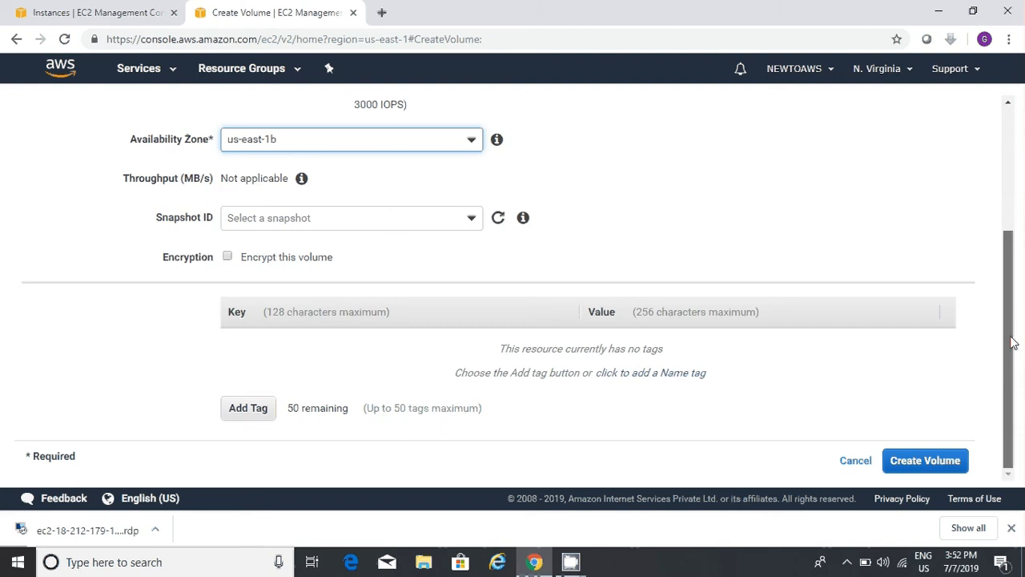
pyautogui.click(234, 427)
pyautogui.write('Name')
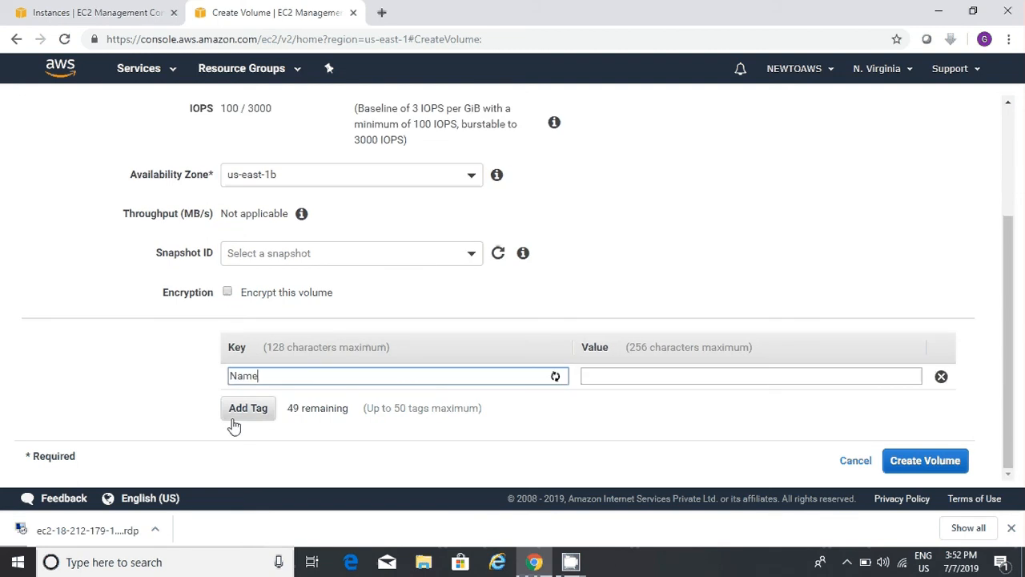
pyautogui.press('Tab')
pyautogui.write('2')
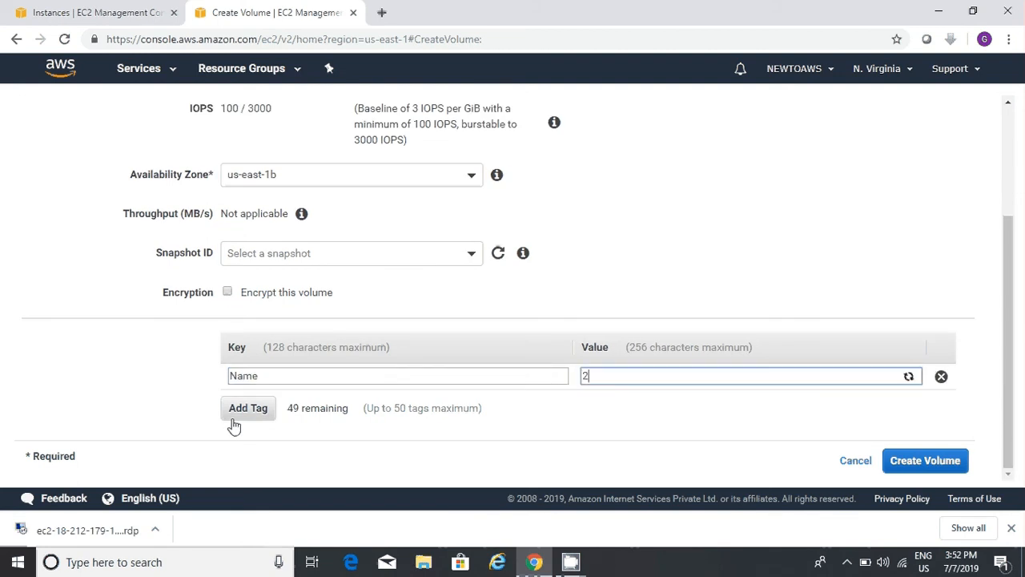
pyautogui.write('GB Volume')
pyautogui.click(927, 461)
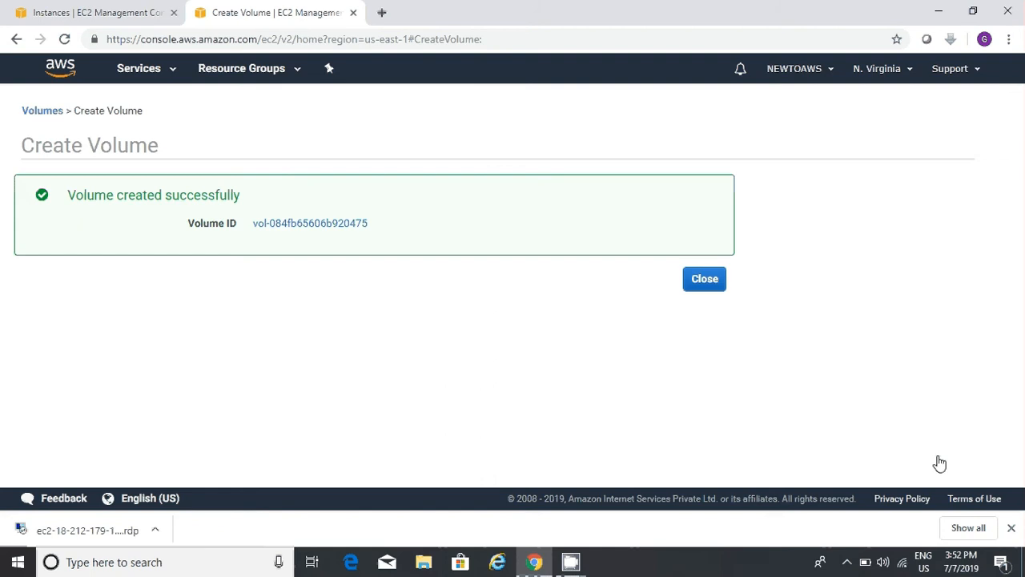
pyautogui.click(704, 288)
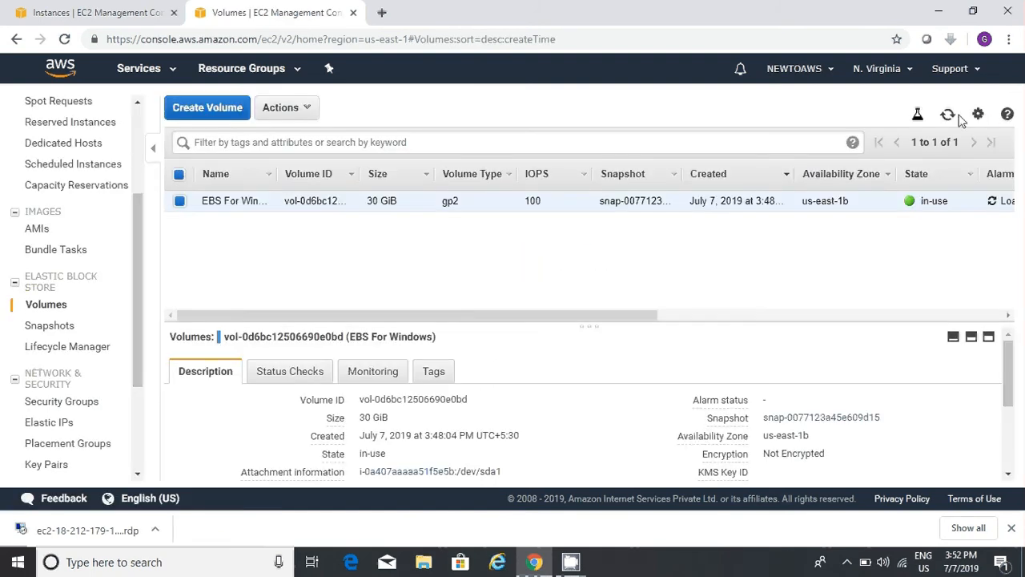
pyautogui.click(948, 114)
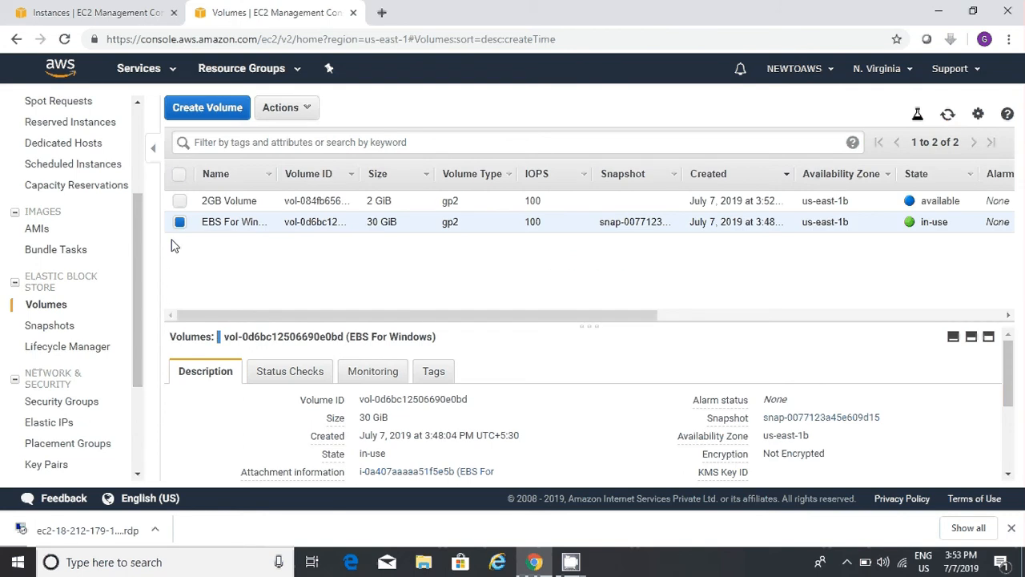
# Select only the 2GB Volume and attach it to the EBS For Windows instance as device xvdf
pyautogui.click(179, 222)
pyautogui.click(180, 202)
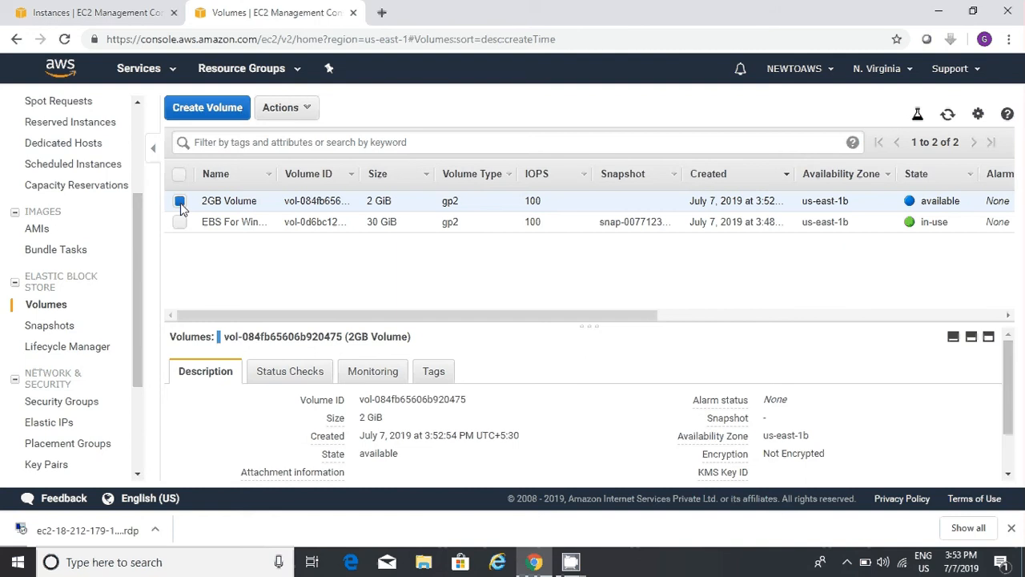
pyautogui.click(308, 117)
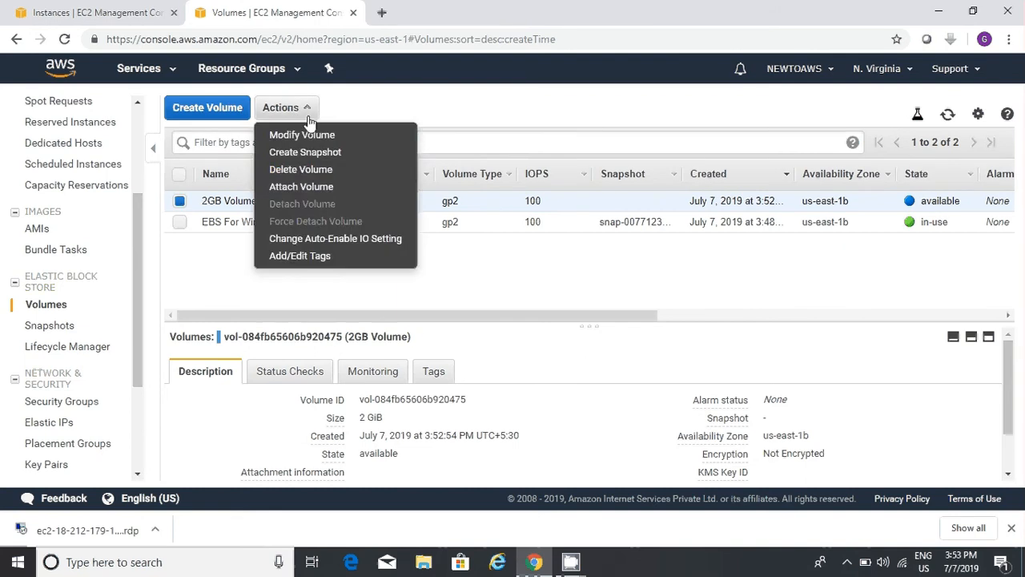
pyautogui.click(304, 187)
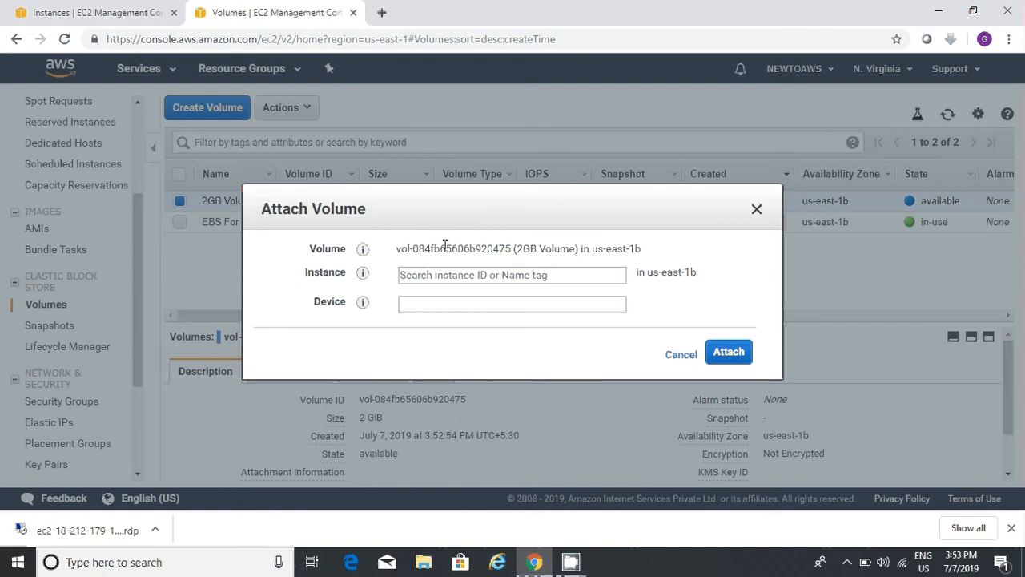
pyautogui.click(426, 272)
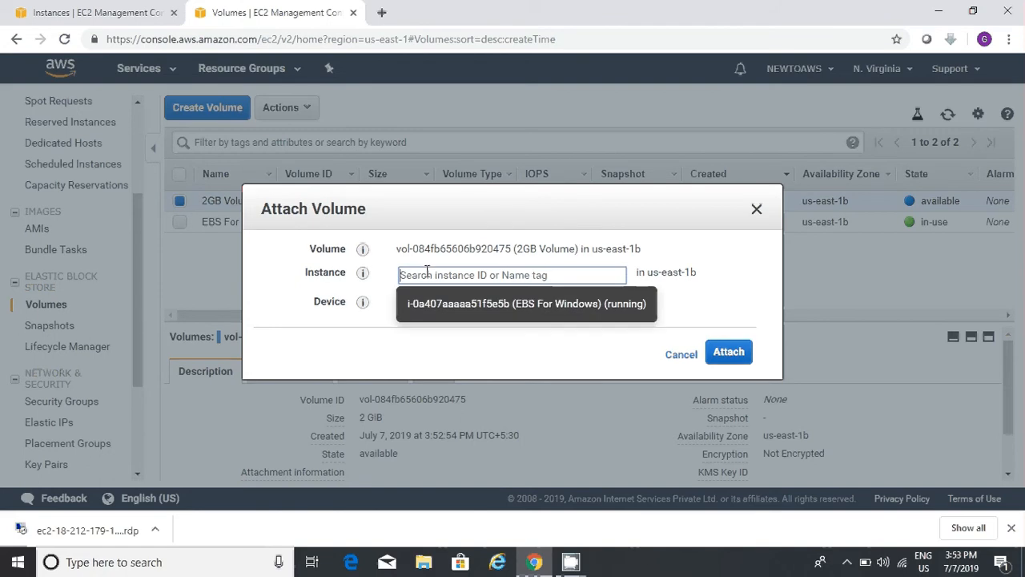
pyautogui.click(569, 305)
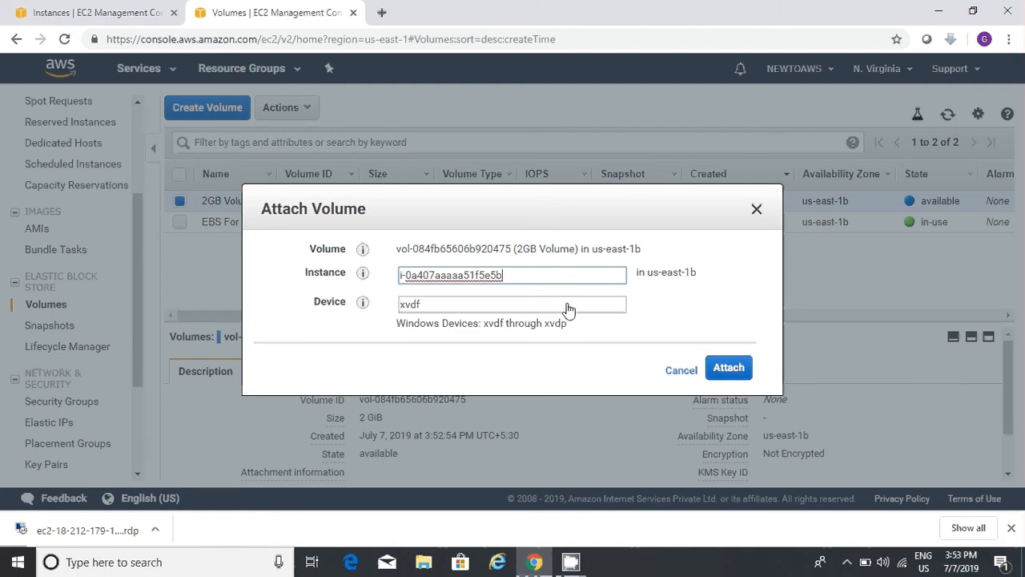
pyautogui.click(730, 370)
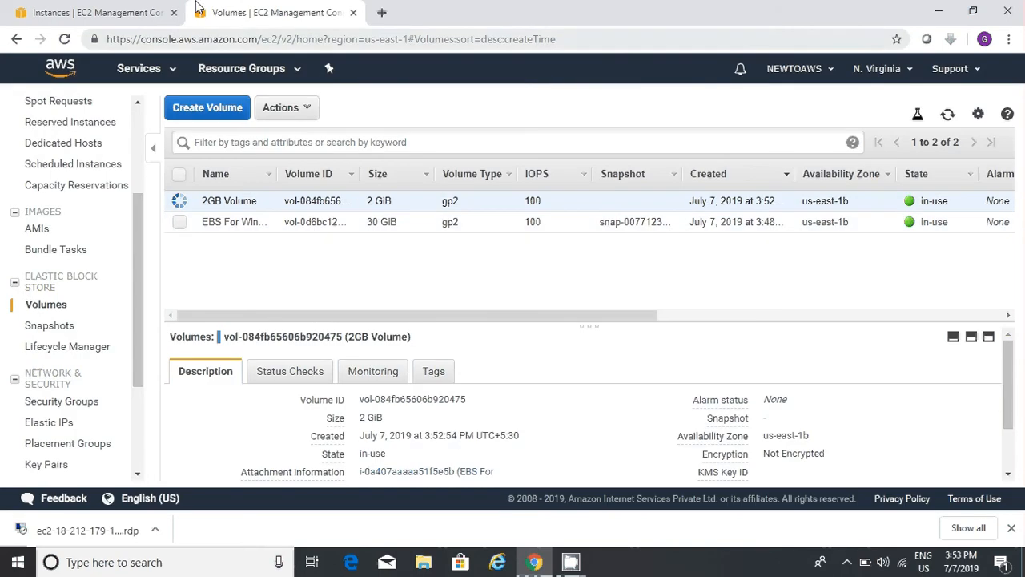
# Examine the block devices in the EBS For Windows instance's description after refreshing the instances list
pyautogui.click(42, 14)
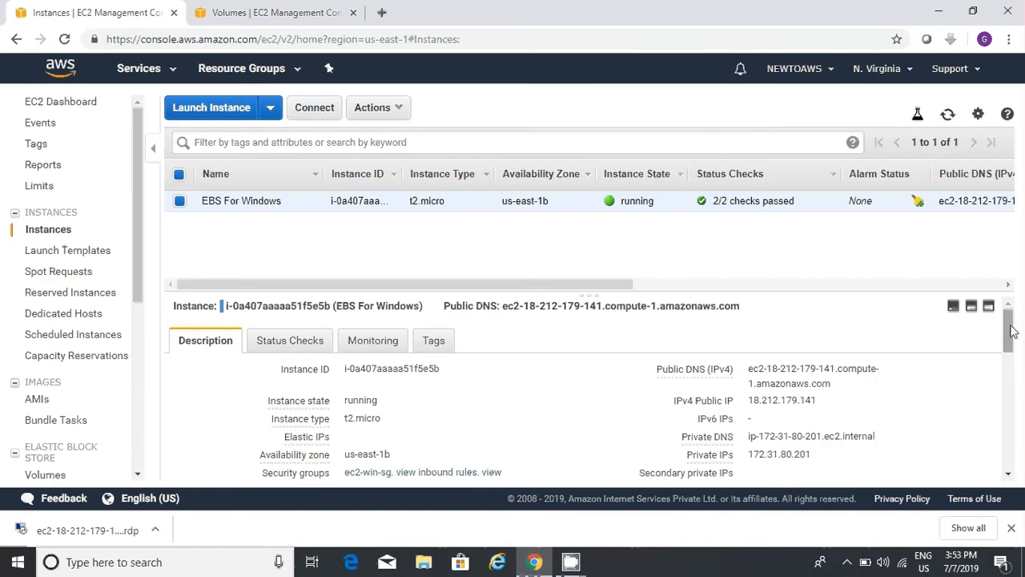
pyautogui.moveTo(1010, 332); pyautogui.dragTo(1009, 393)
pyautogui.moveTo(704, 418)
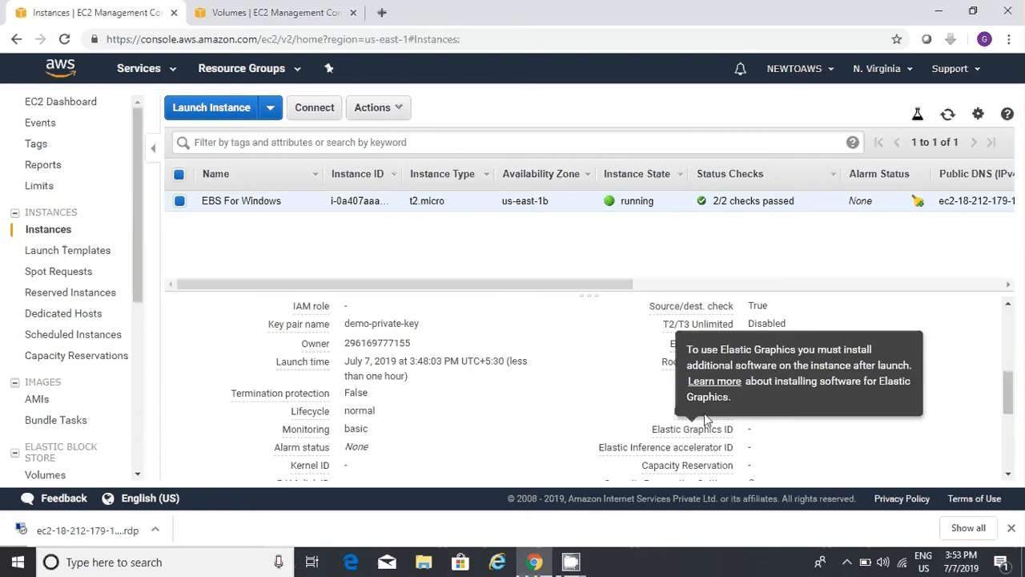
pyautogui.click(948, 116)
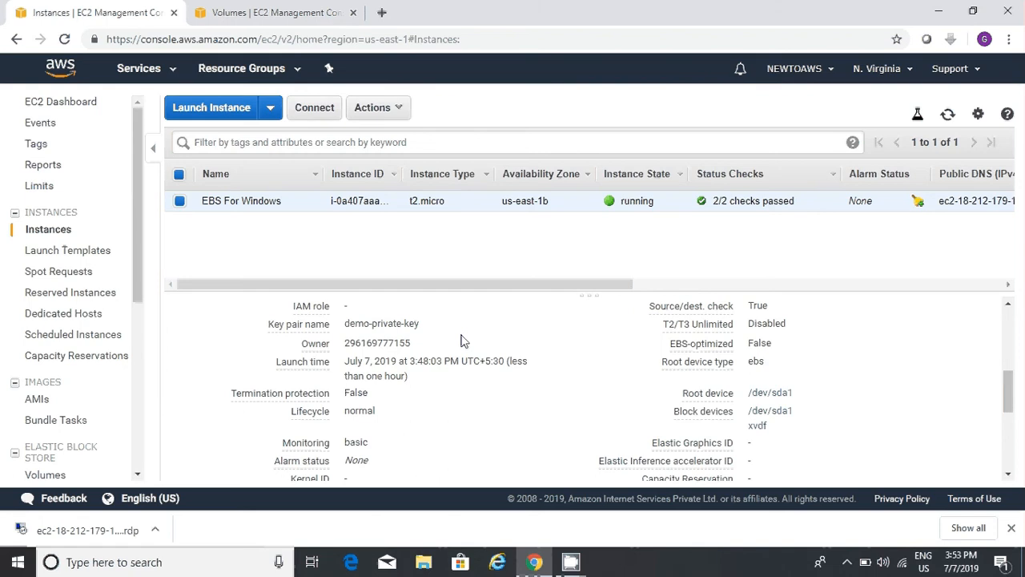
# Decrypt the EBS For Windows instance's administrator password using the demo-private-key.pem key file and copy the password
pyautogui.click(319, 117)
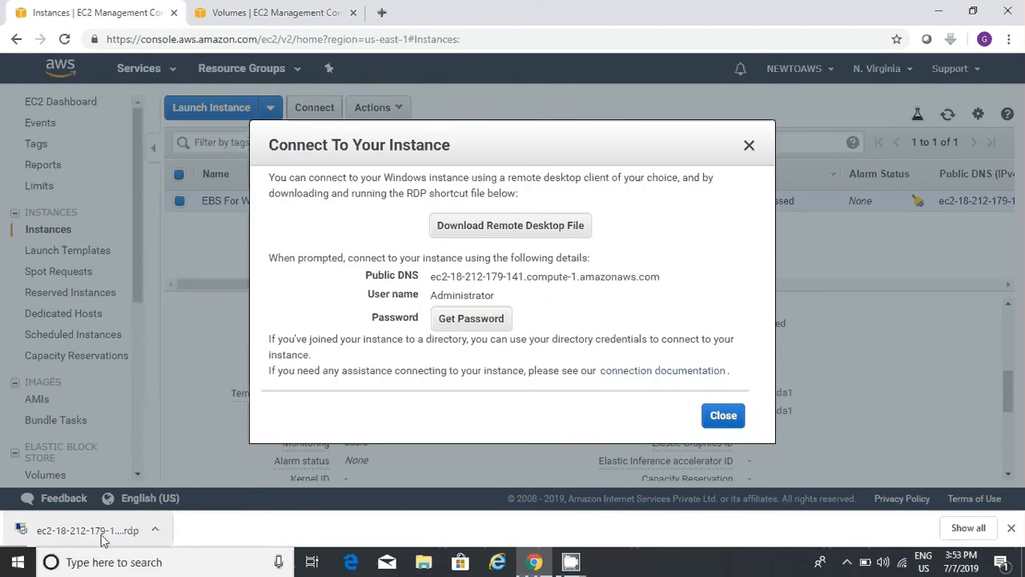
pyautogui.click(478, 324)
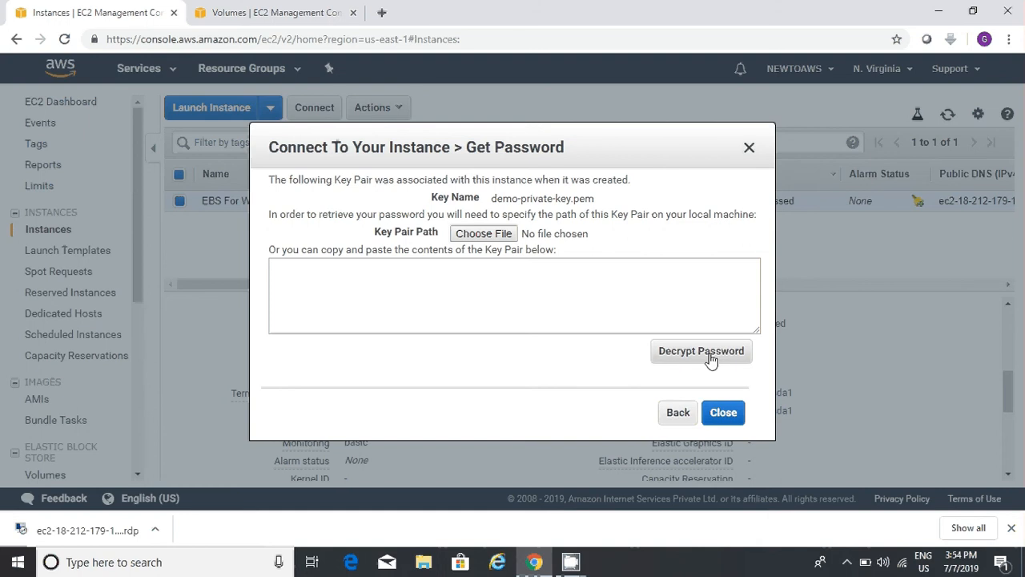
pyautogui.click(500, 238)
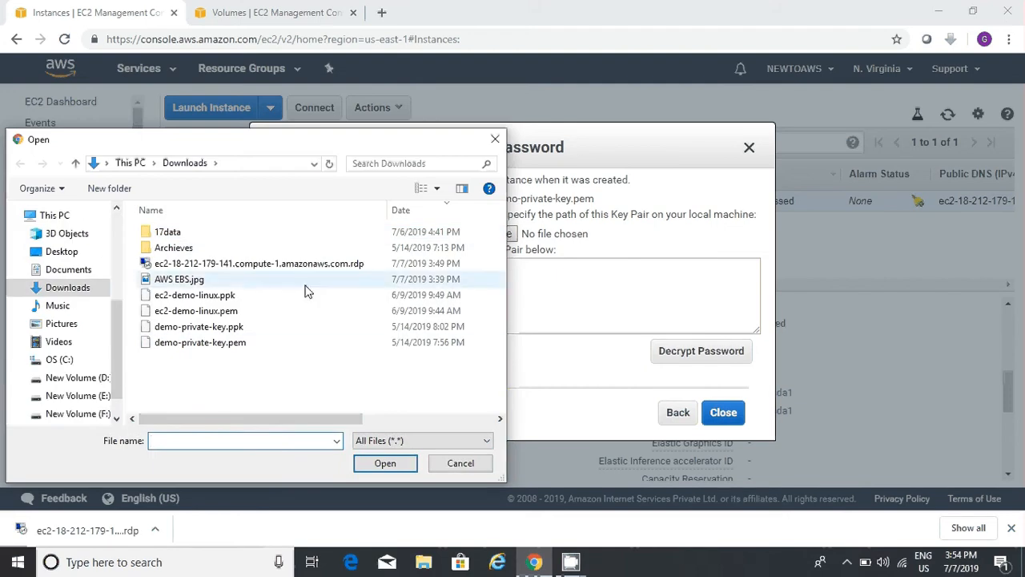
pyautogui.doubleClick(206, 347)
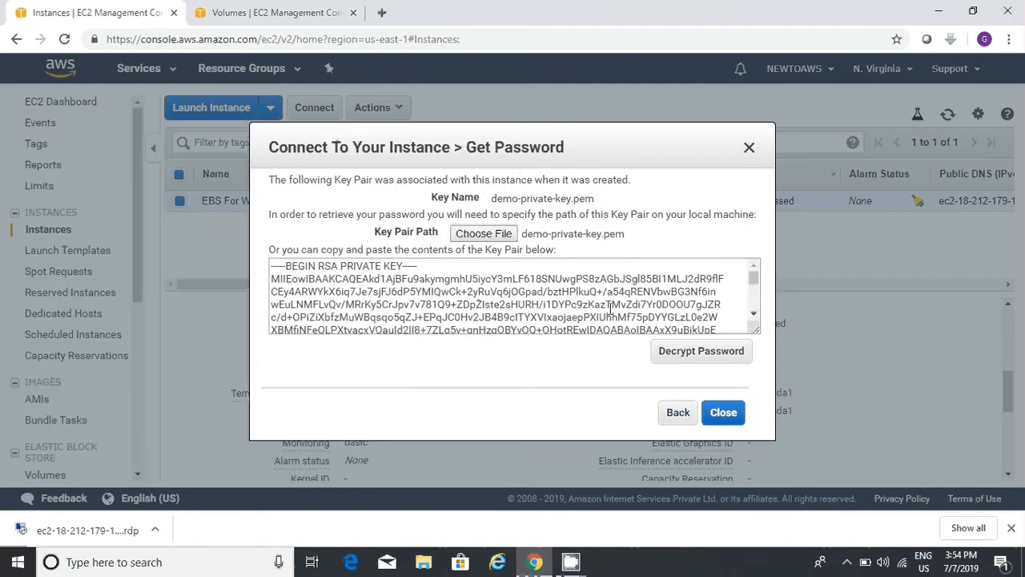
pyautogui.click(691, 357)
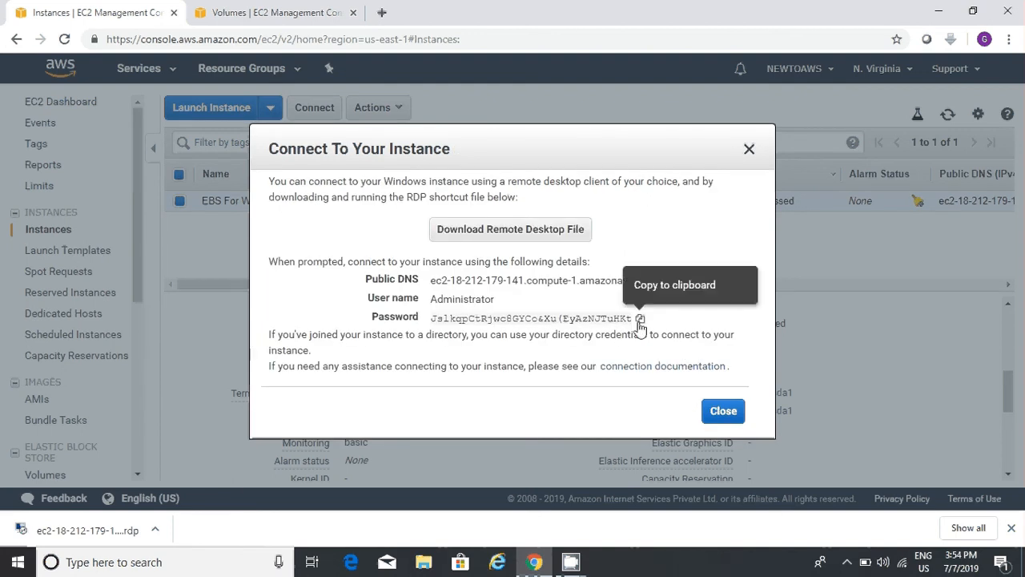
pyautogui.click(640, 320)
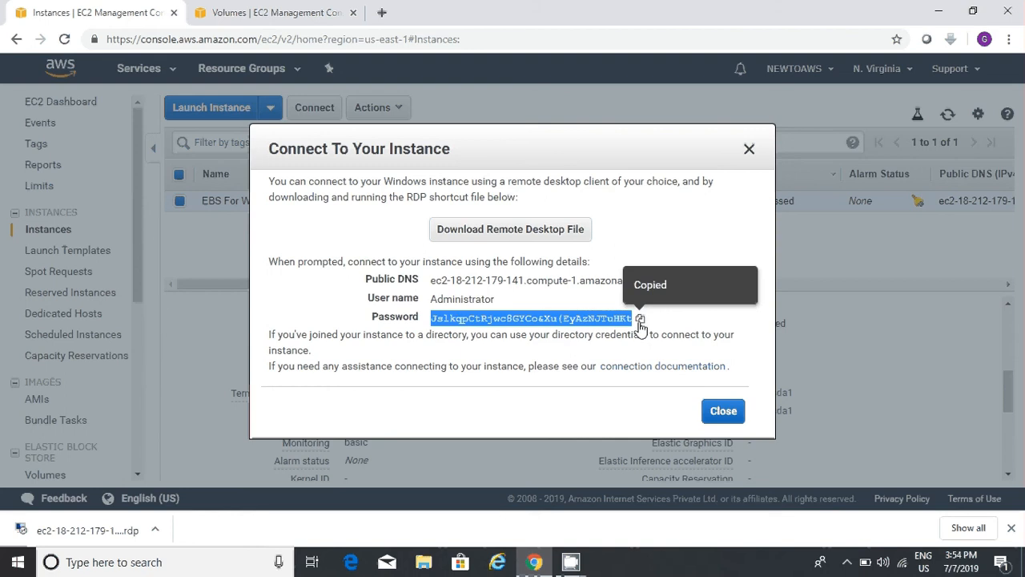
# Open Notepad and enter a "Username:" label followed by the copied instance password
pyautogui.click(169, 560)
pyautogui.write('no')
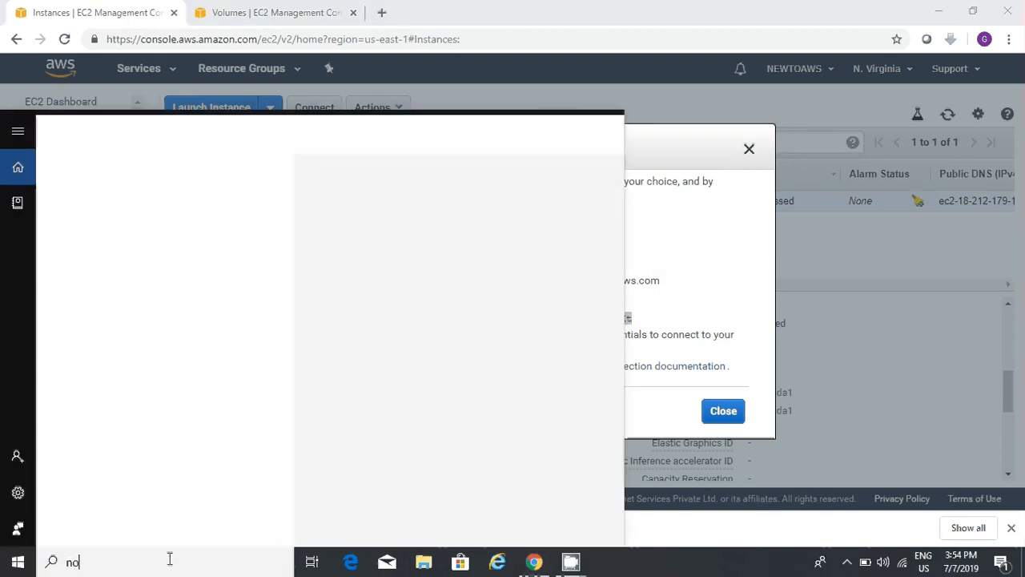
pyautogui.write('tepad')
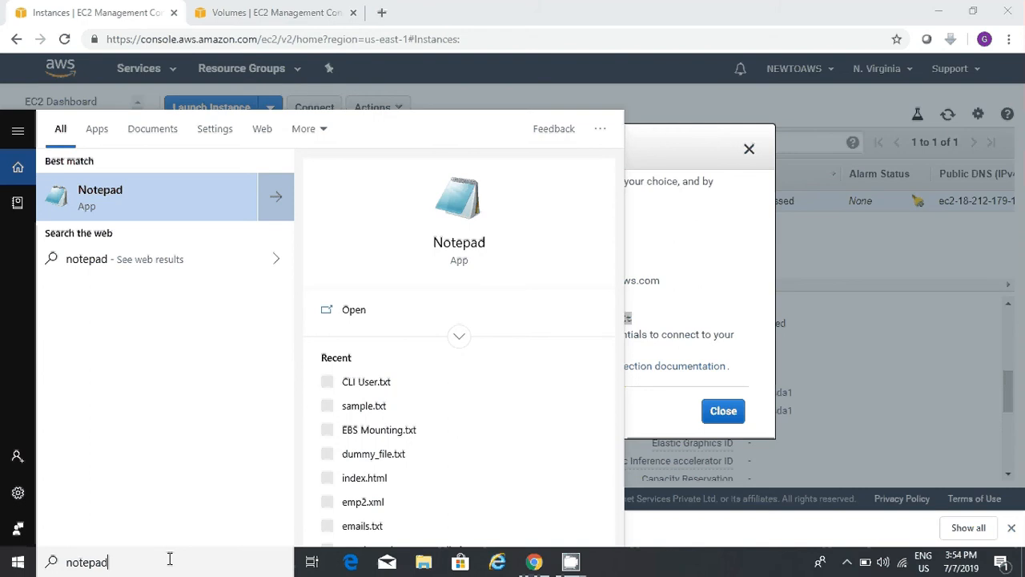
pyautogui.press('Return')
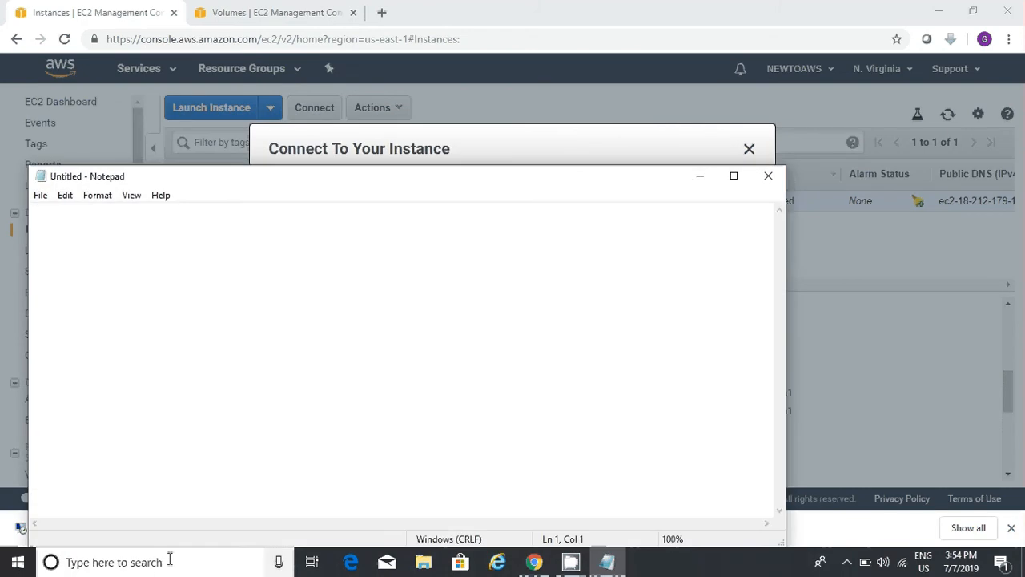
pyautogui.write('Username:')
pyautogui.hotkey('ctrl', 'v')
pyautogui.press('Return')
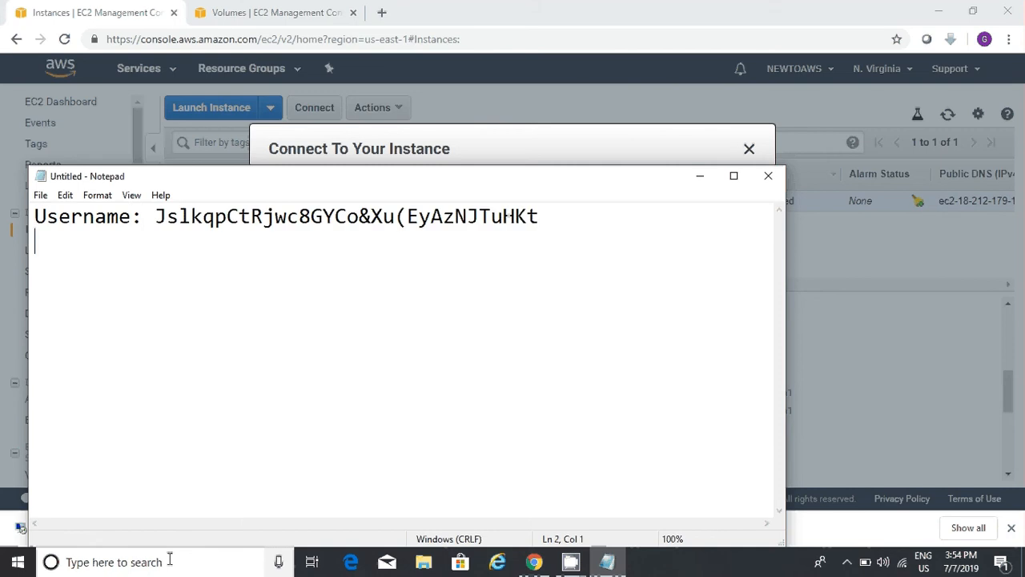
# Move the pasted password onto its own line below the username label and prefix it with "Password:"
pyautogui.press('Up')
pyautogui.press('Right')
pyautogui.press('Right')
pyautogui.press('Right')
pyautogui.press('Right')
pyautogui.press('Right')
pyautogui.press('Right')
pyautogui.press('Right')
pyautogui.press('Right')
pyautogui.press('Right')
pyautogui.press('Right')
pyautogui.press('Right')
pyautogui.press('Left')
pyautogui.press('Return')
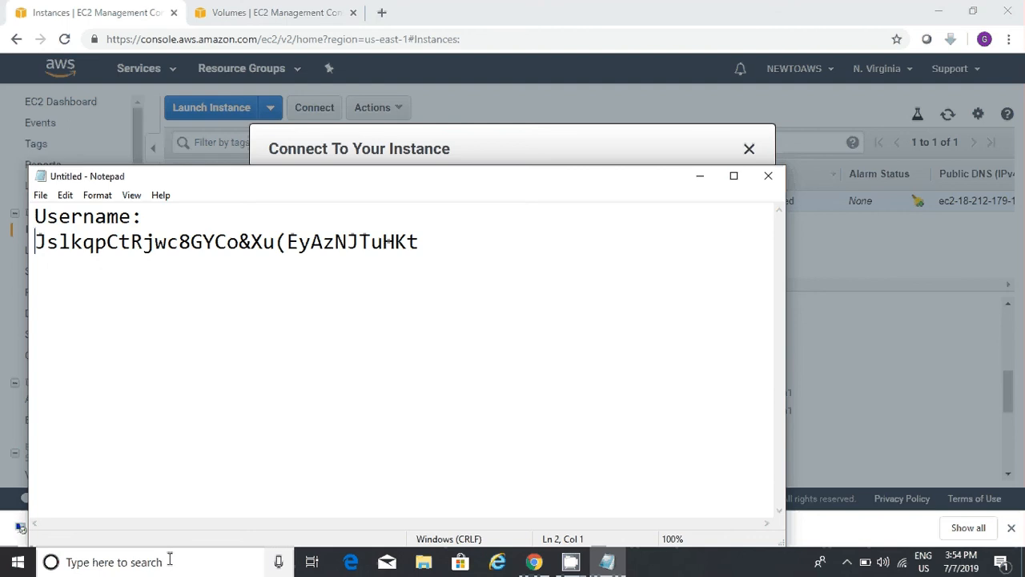
pyautogui.write('Password:')
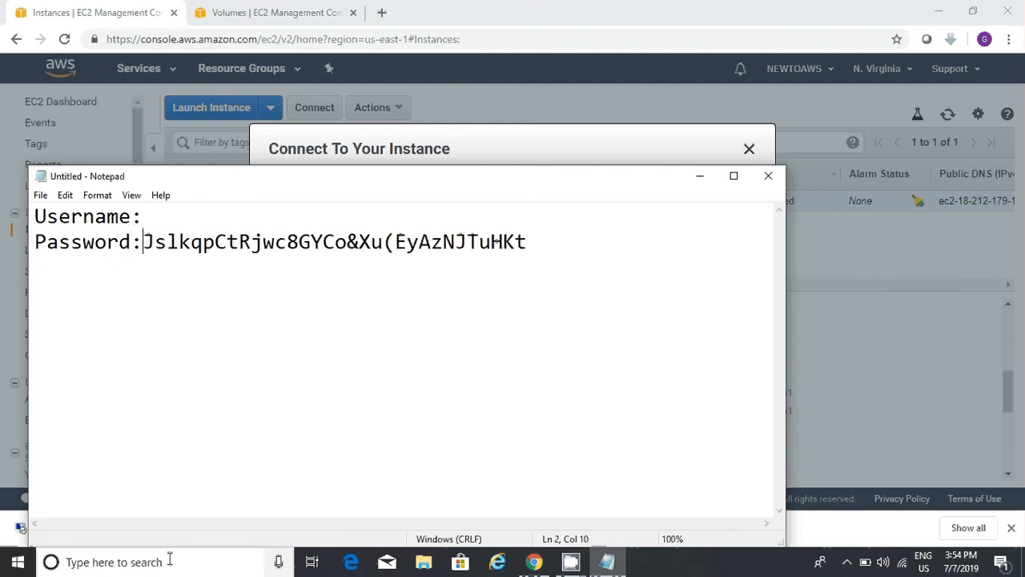
# Fill in Administrator as the username in the note and minimize Notepad
pyautogui.press('Up')
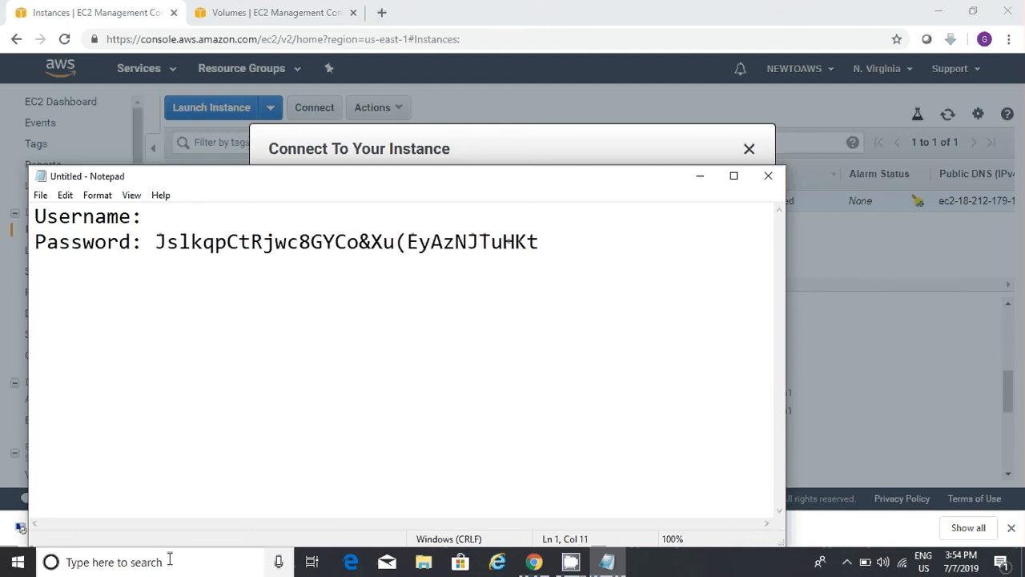
pyautogui.write('Administra')
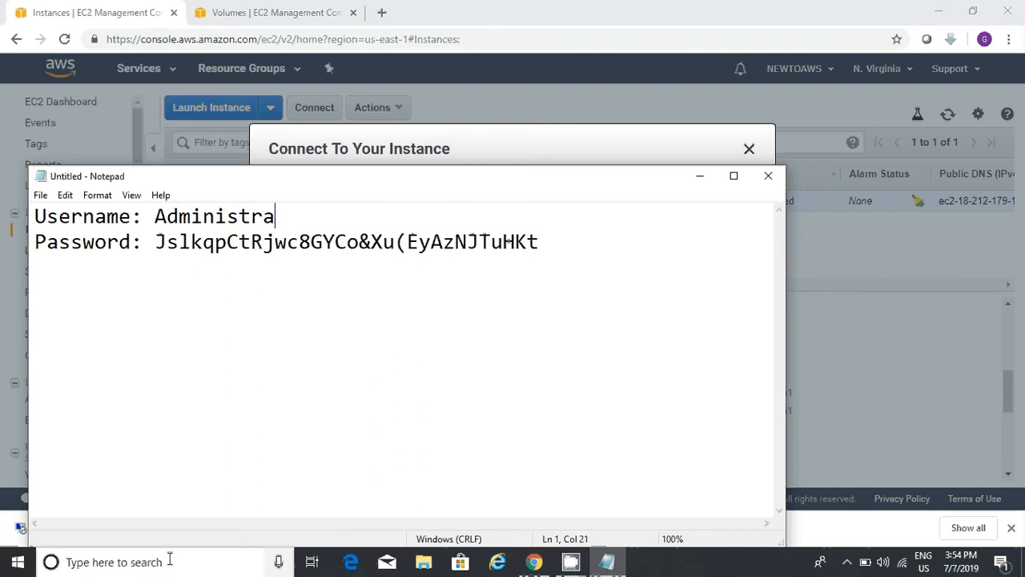
pyautogui.write('tor')
pyautogui.click(672, 6)
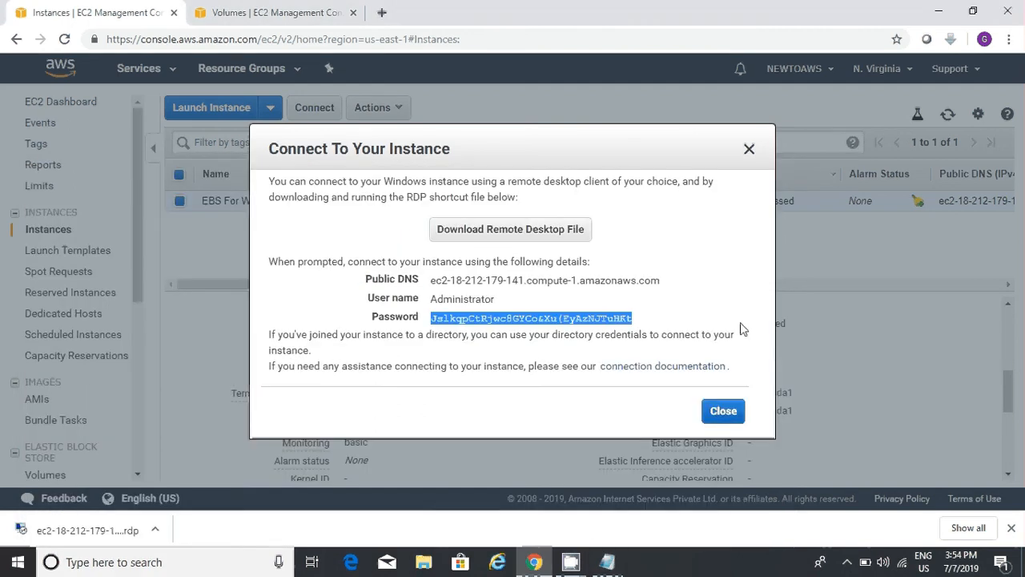
# Close the instance's connection details, open the downloaded RDP file from its folder and accept the remote desktop connection
pyautogui.click(723, 411)
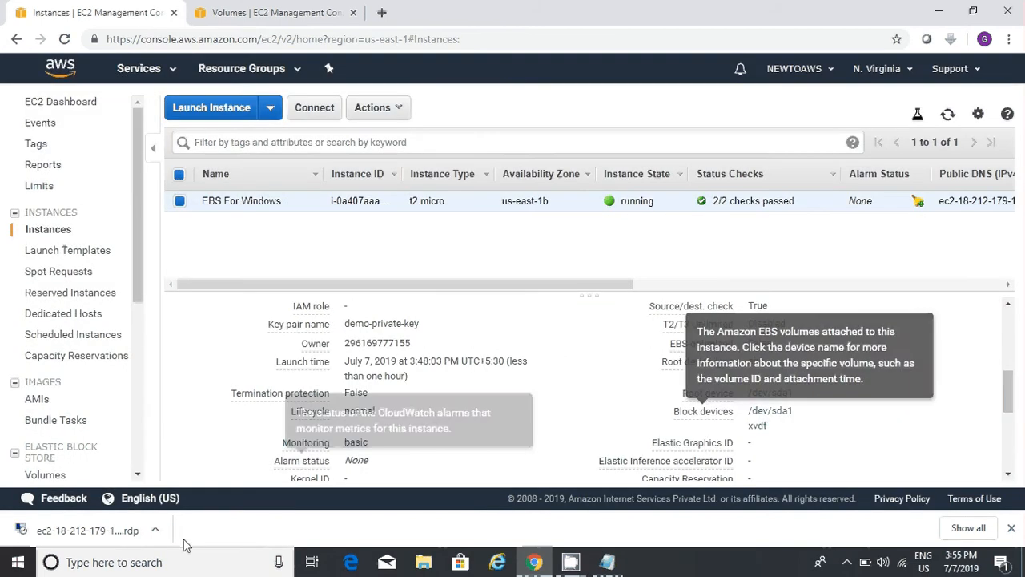
pyautogui.rightClick(83, 537)
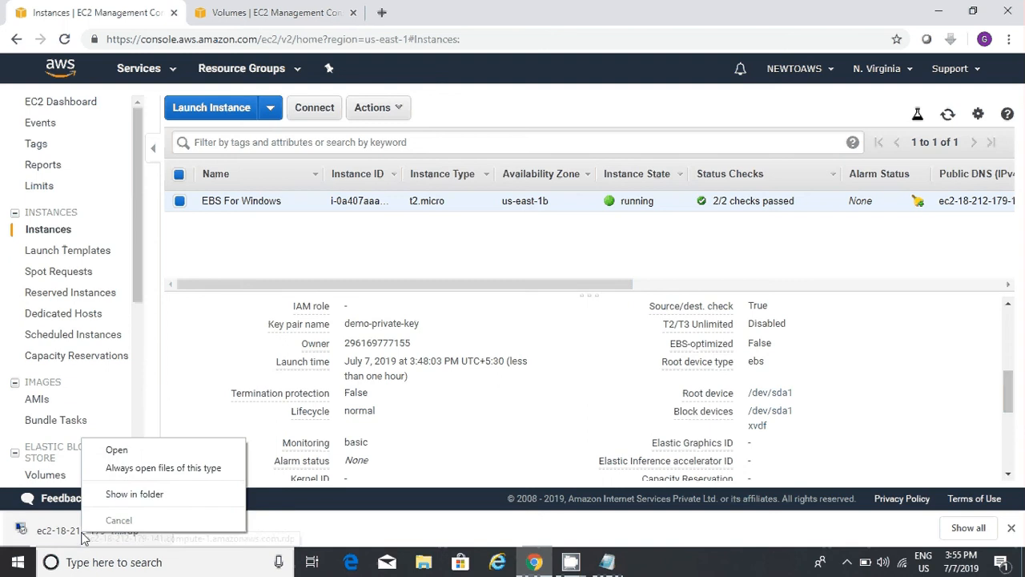
pyautogui.click(137, 497)
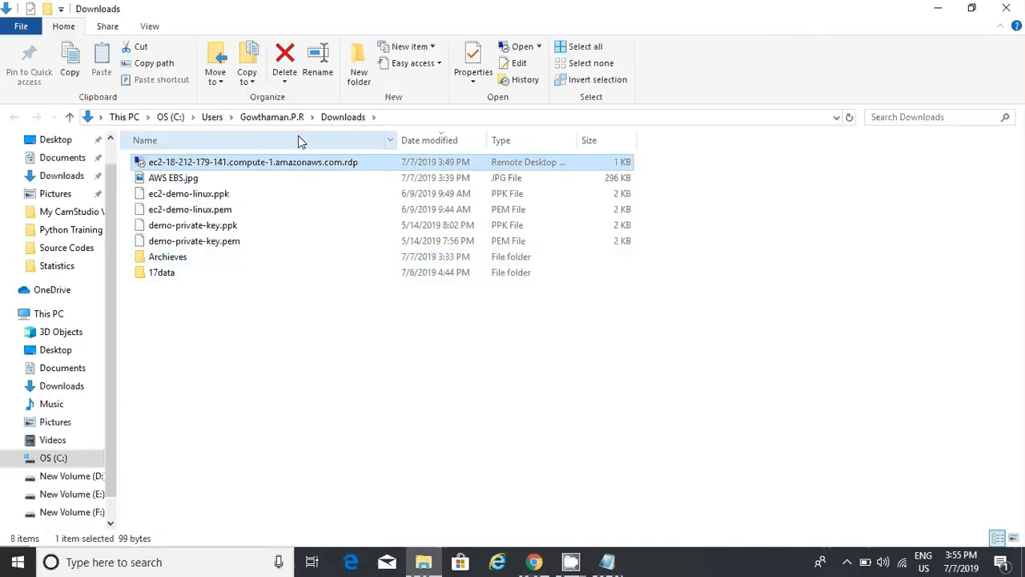
pyautogui.doubleClick(289, 164)
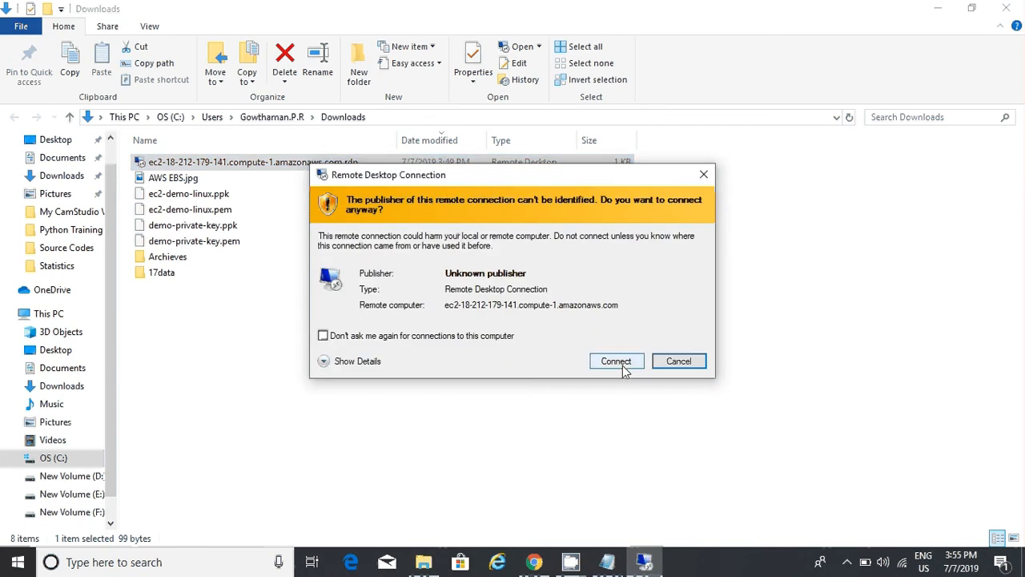
pyautogui.click(621, 366)
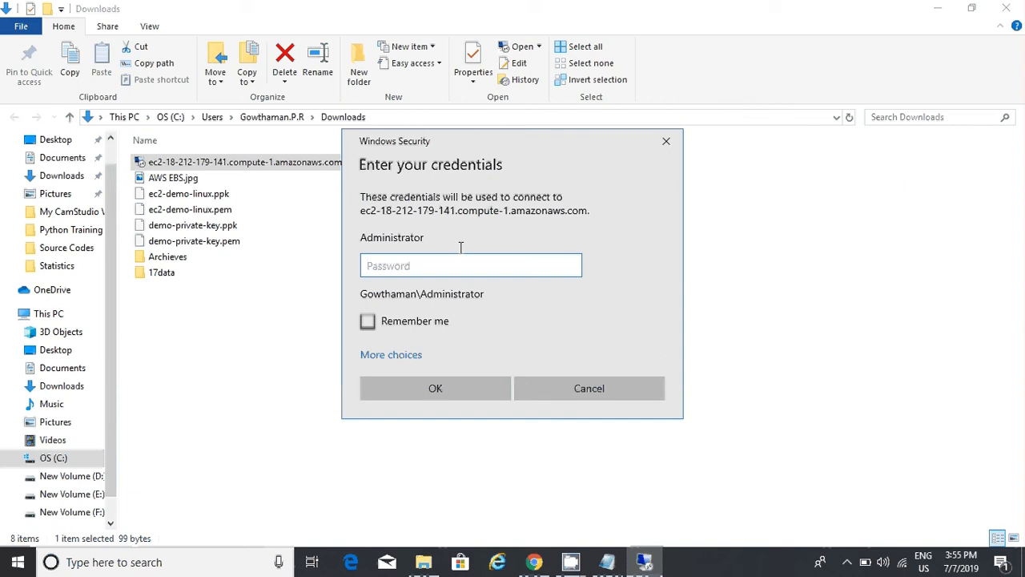
# Enter the Administrator account's password for the remote instance and connect despite the certificate warning
pyautogui.hotkey('ctrl', 'v')
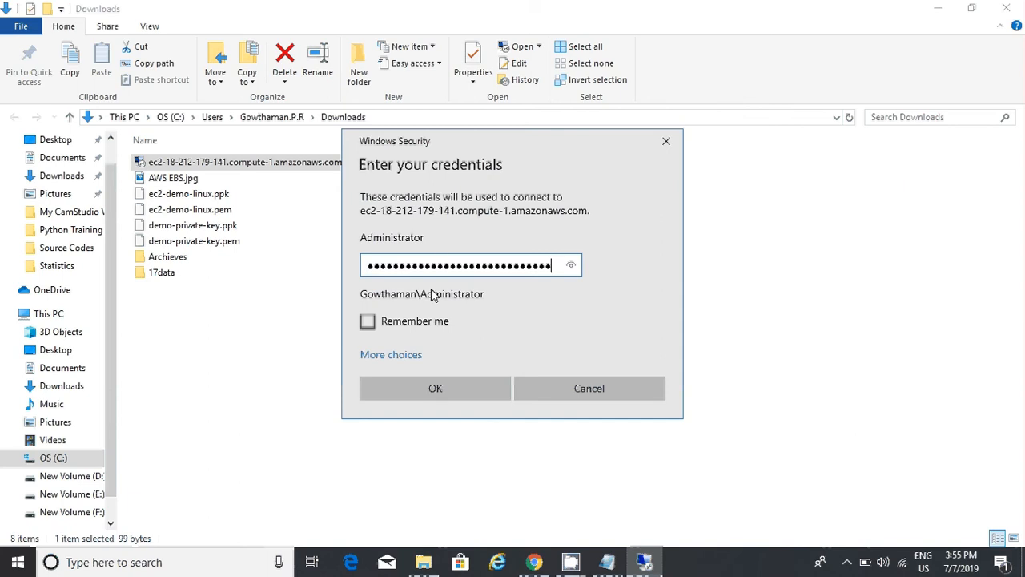
pyautogui.click(607, 562)
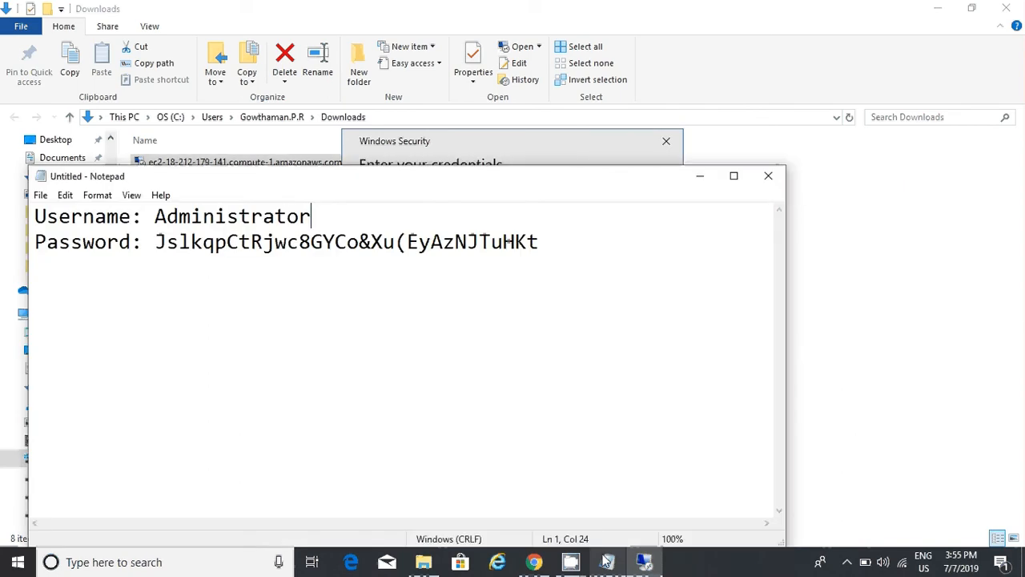
pyautogui.click(607, 561)
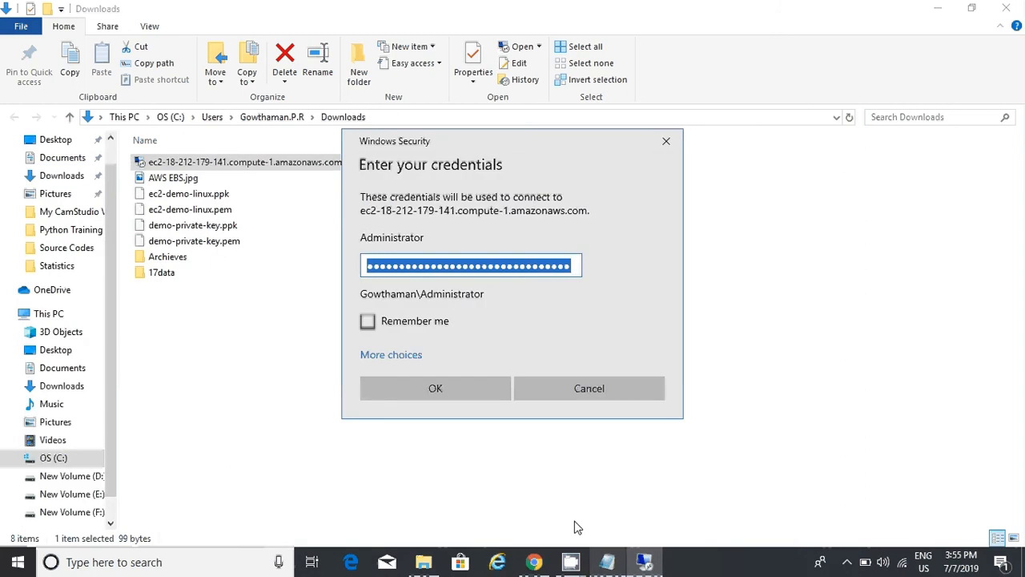
pyautogui.click(425, 393)
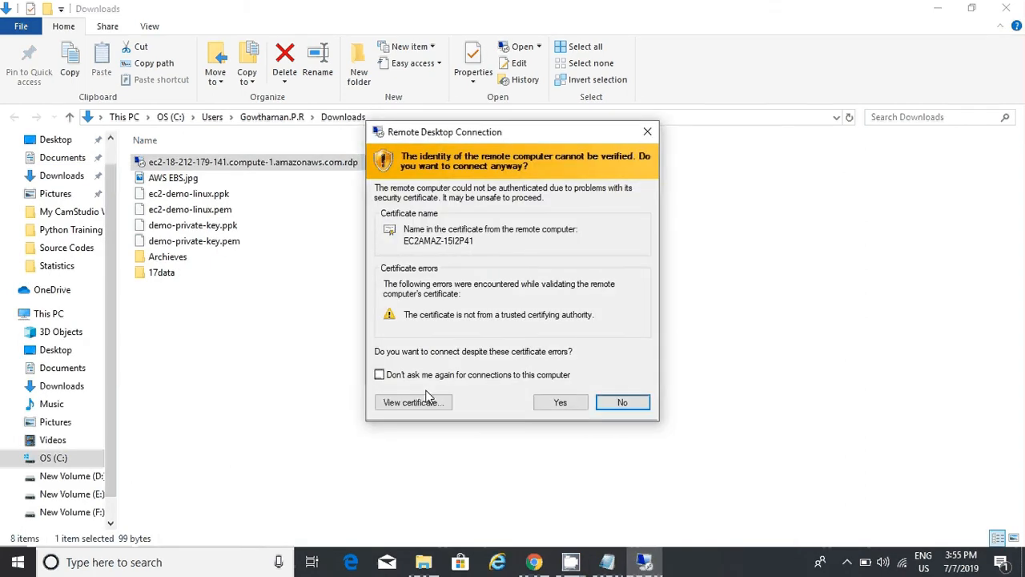
pyautogui.click(560, 402)
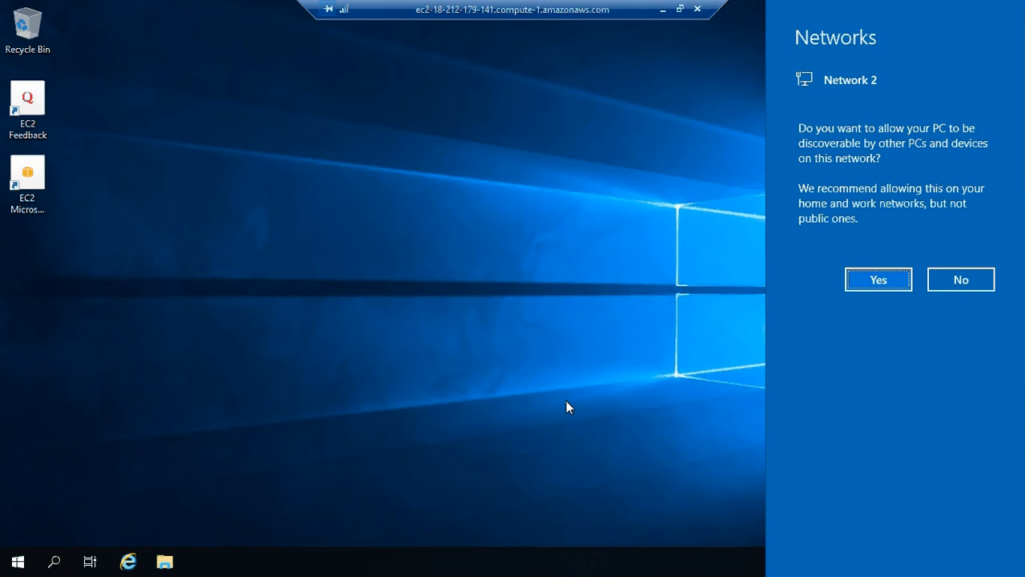
# Decline network discovery on the remote instance and show This PC in a maximized File Explorer window
pyautogui.click(960, 280)
pyautogui.press('super')
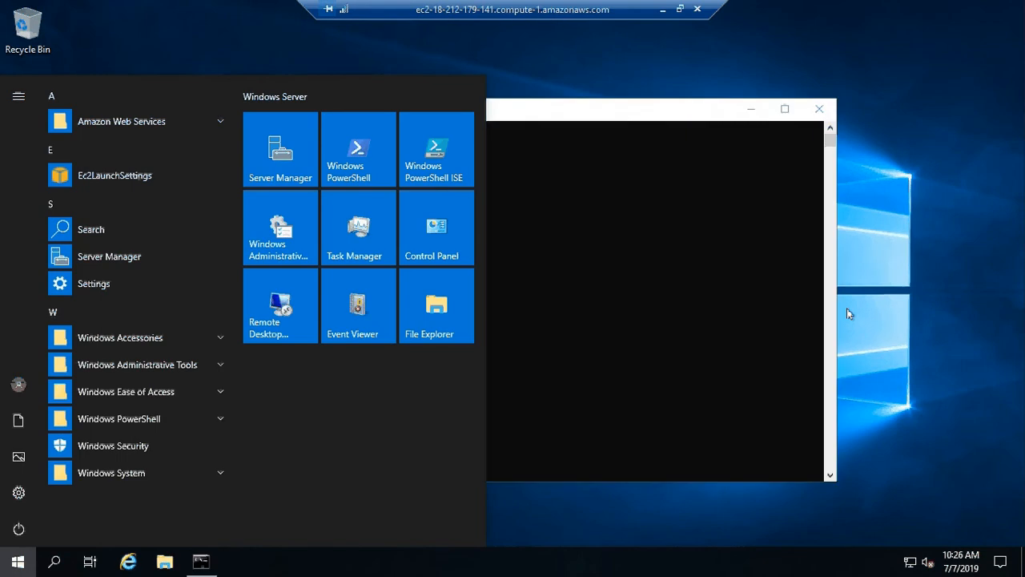
pyautogui.press('super+e')
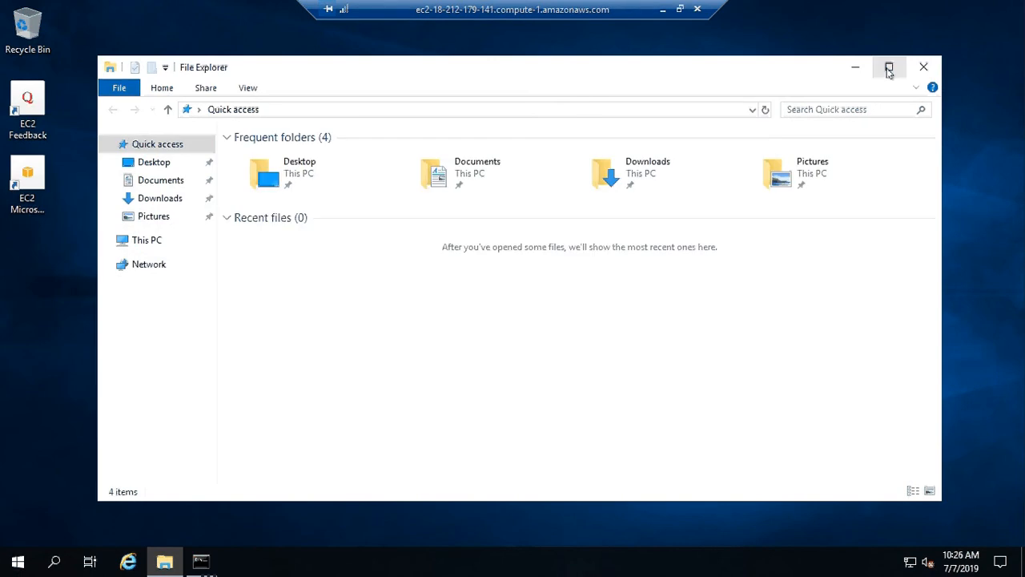
pyautogui.click(888, 69)
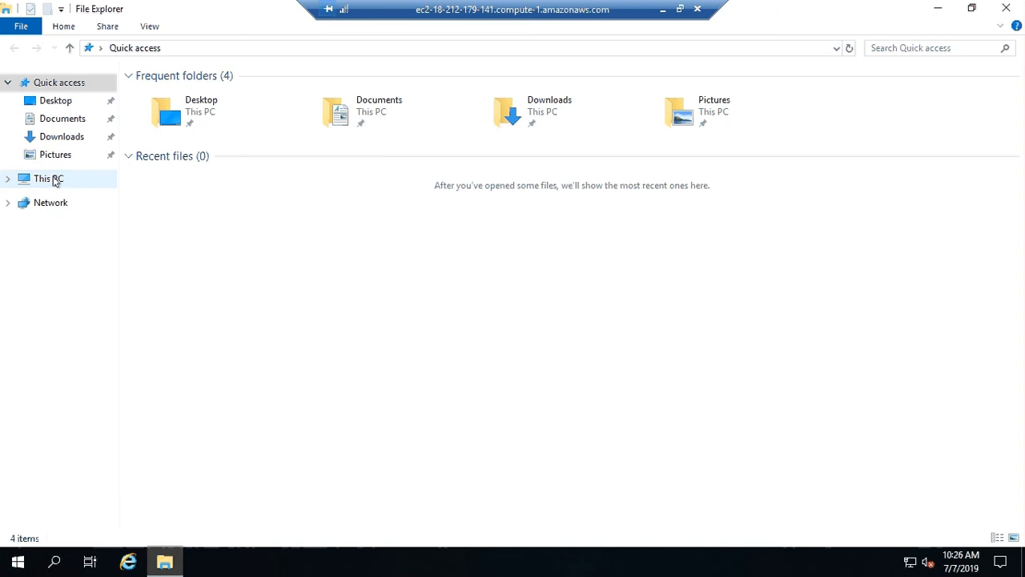
pyautogui.click(55, 181)
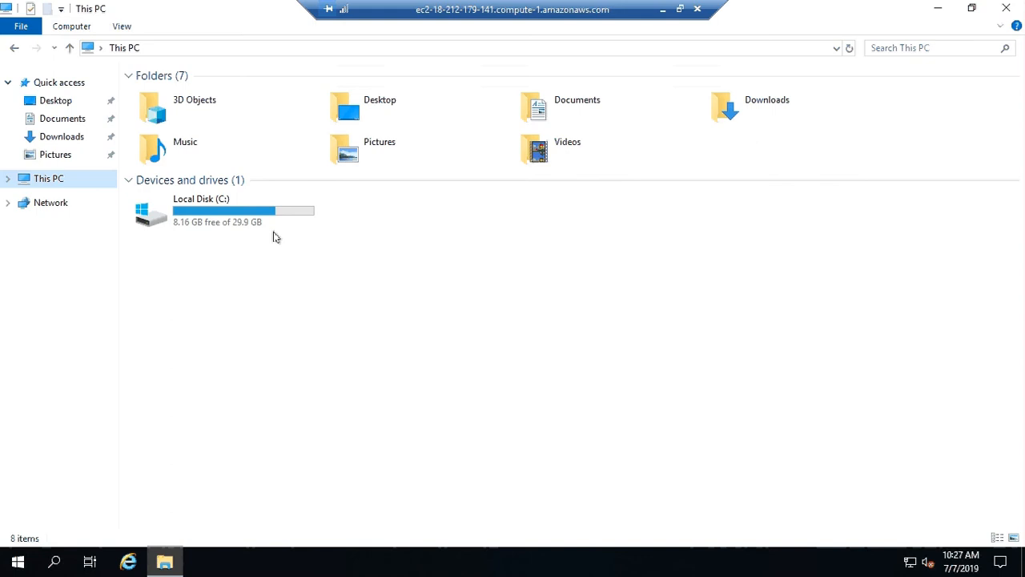
# Run diskmgmt.msc on the remote instance and maximize the Disk Management window
pyautogui.press('super+r')
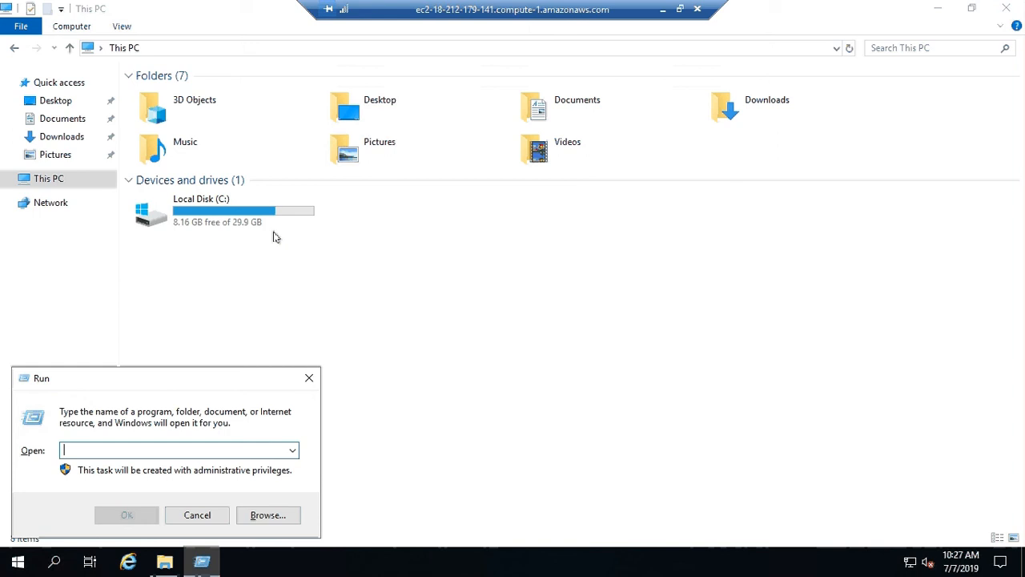
pyautogui.write('diskmg')
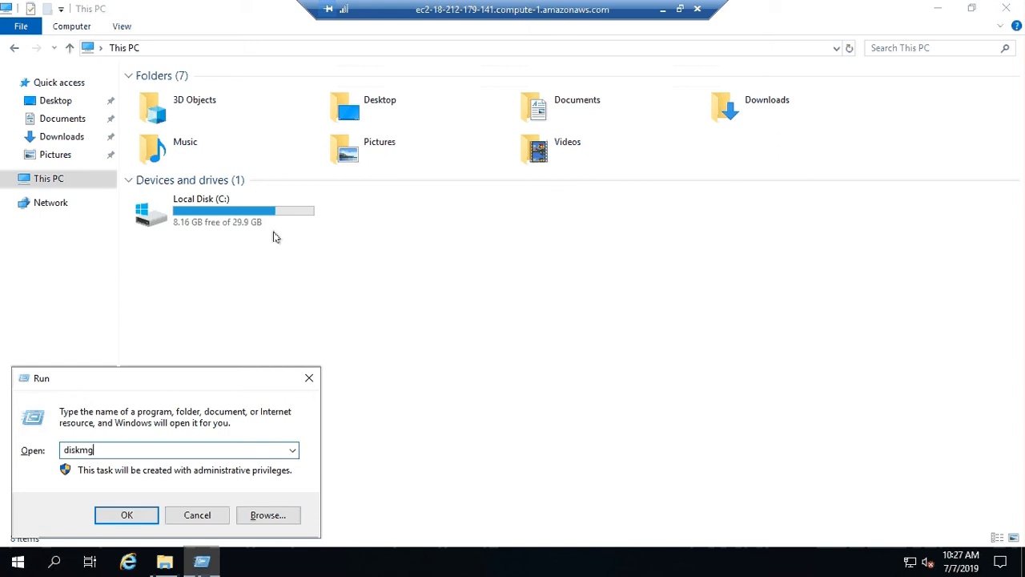
pyautogui.write('mt.msc')
pyautogui.press('Return')
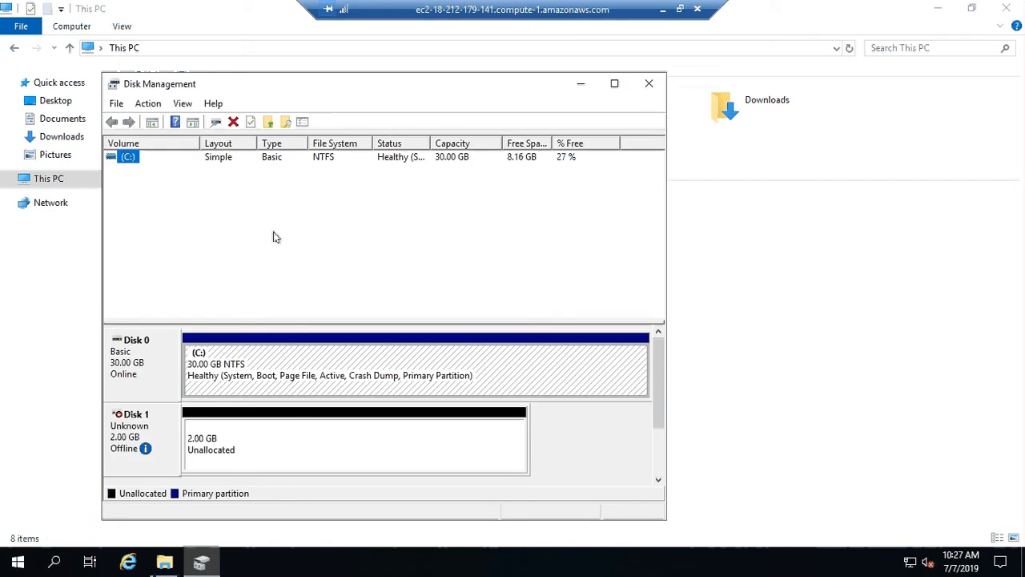
pyautogui.click(614, 83)
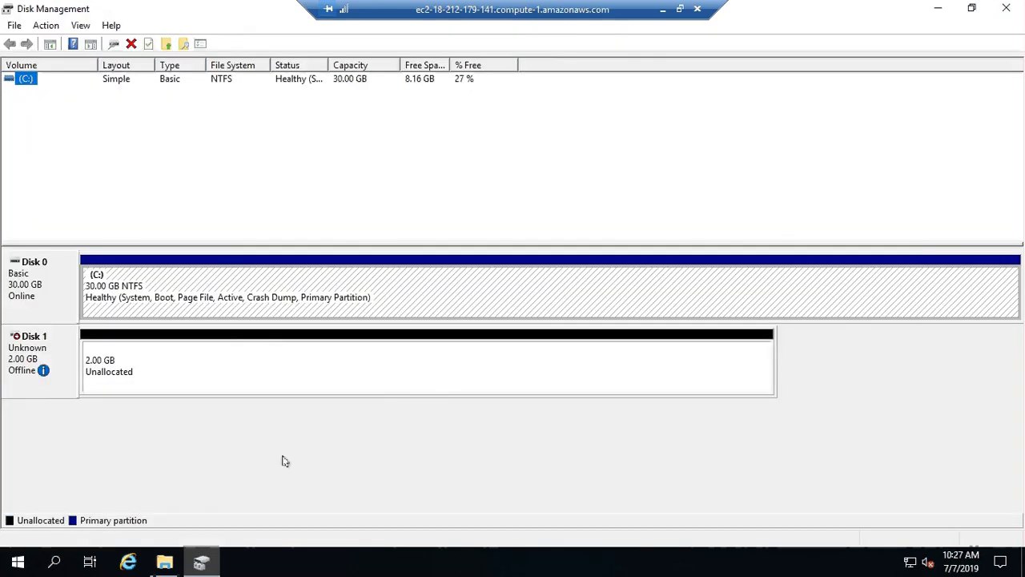
# Bring Disk 1 online and initialize it with the MBR (Master Boot Record) partition style
pyautogui.rightClick(20, 384)
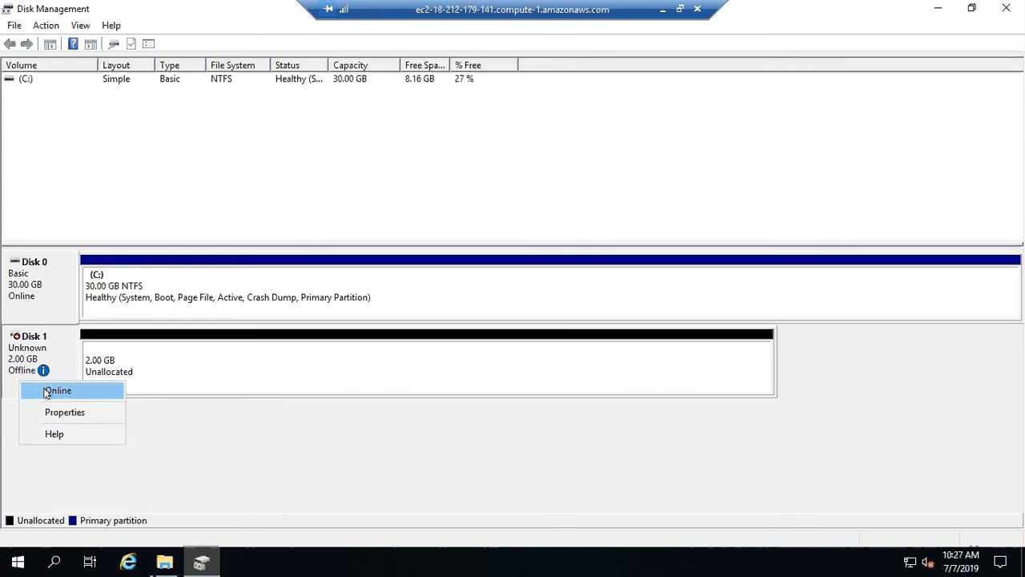
pyautogui.click(45, 393)
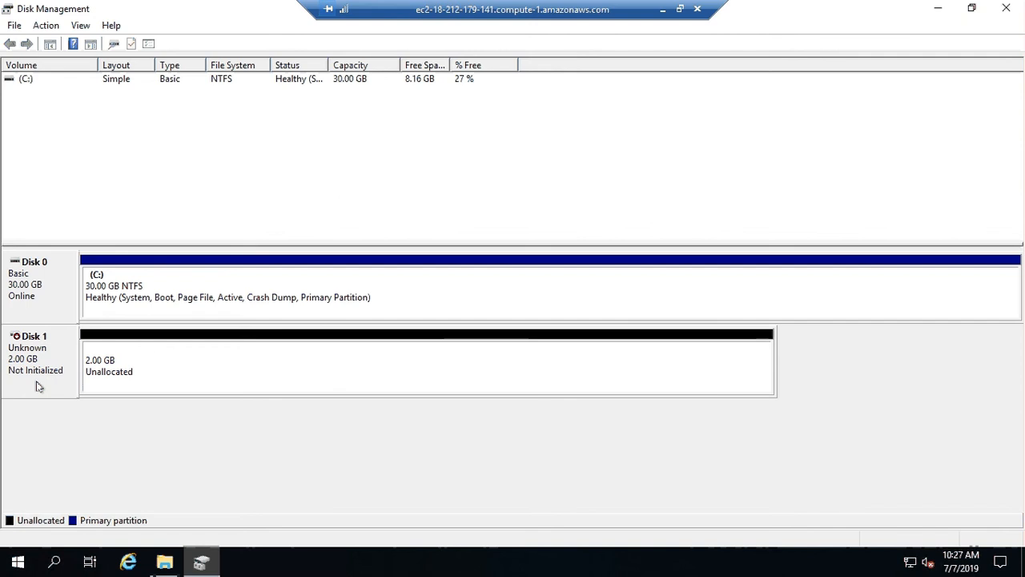
pyautogui.rightClick(36, 386)
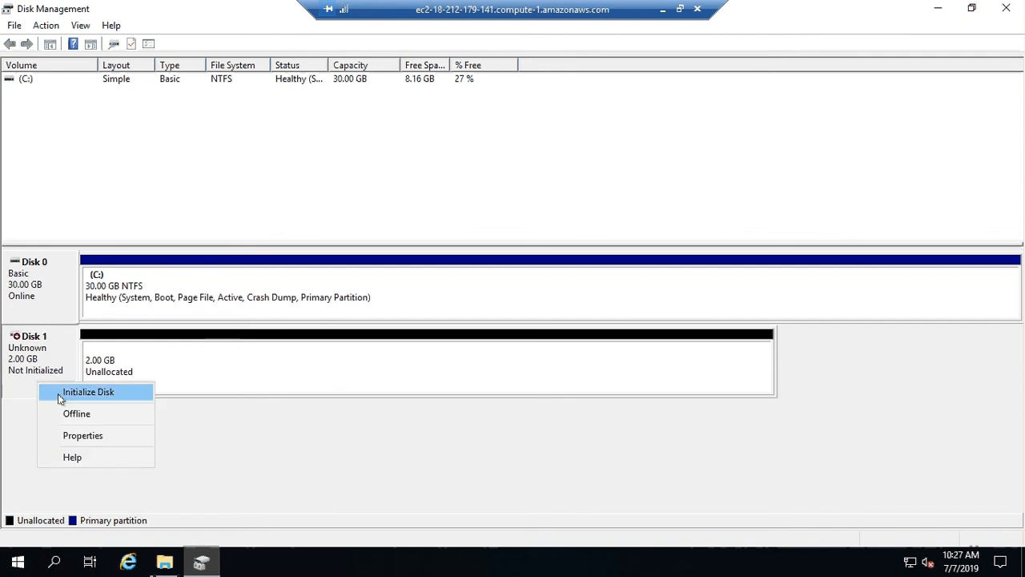
pyautogui.click(88, 392)
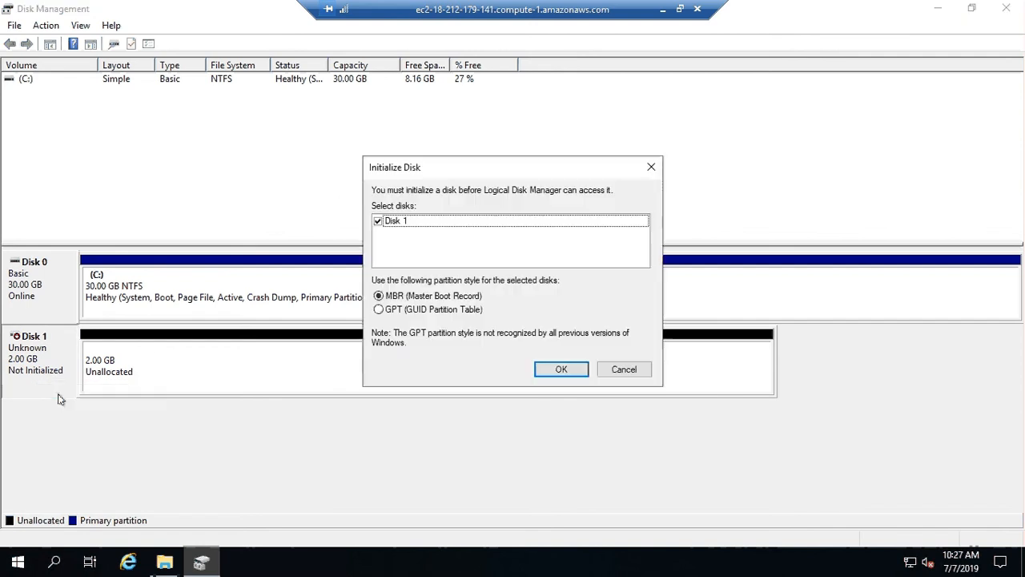
pyautogui.click(562, 367)
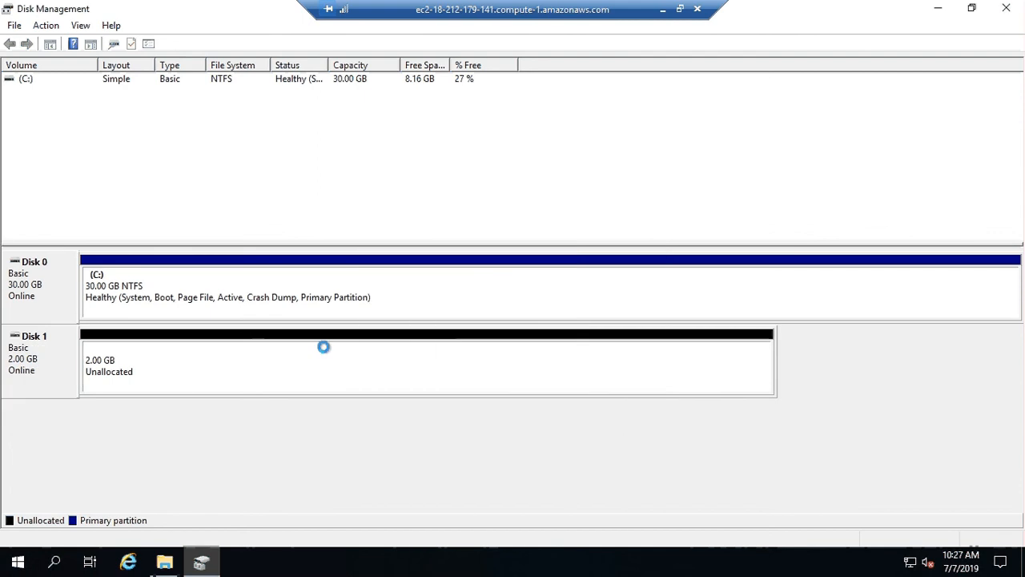
# Start a new simple volume on Disk 1's unallocated space with a size of 2045 MB and drive letter D
pyautogui.rightClick(145, 382)
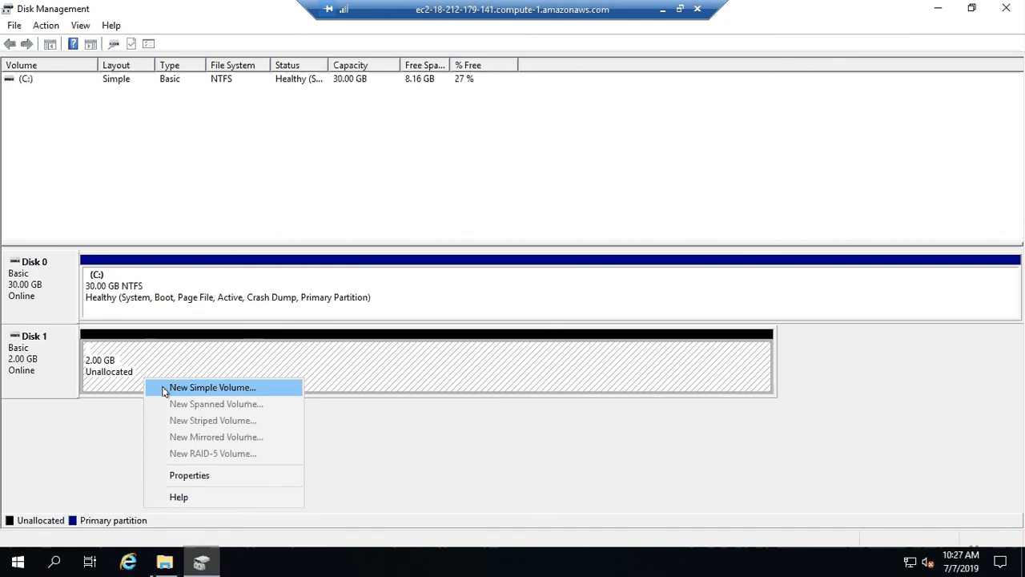
pyautogui.click(165, 388)
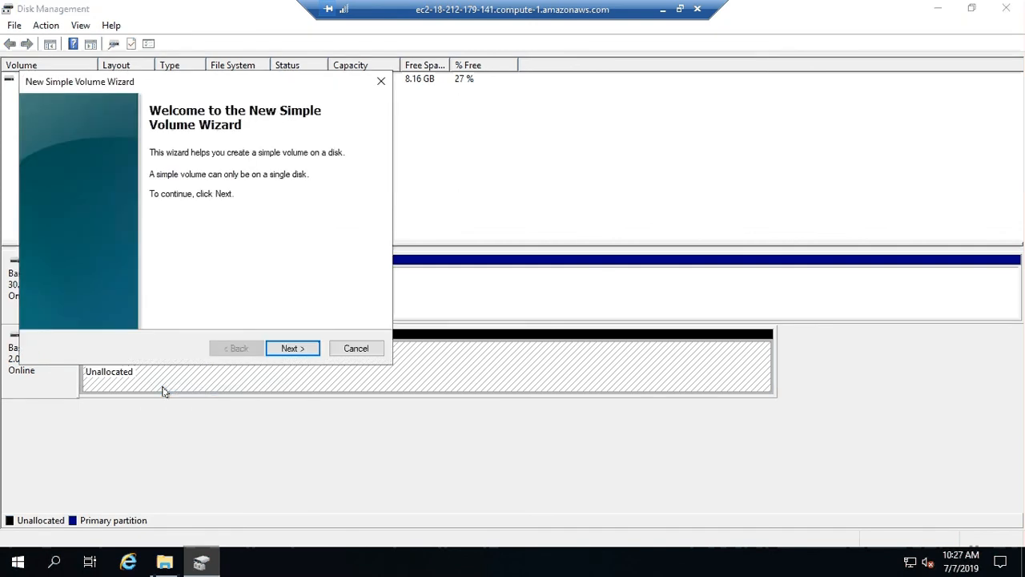
pyautogui.click(293, 348)
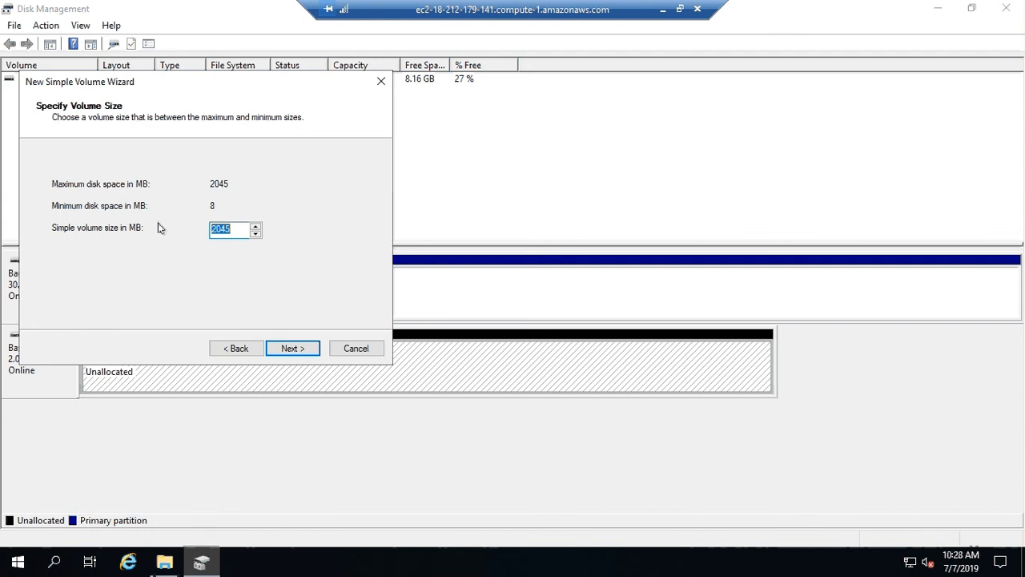
pyautogui.click(310, 352)
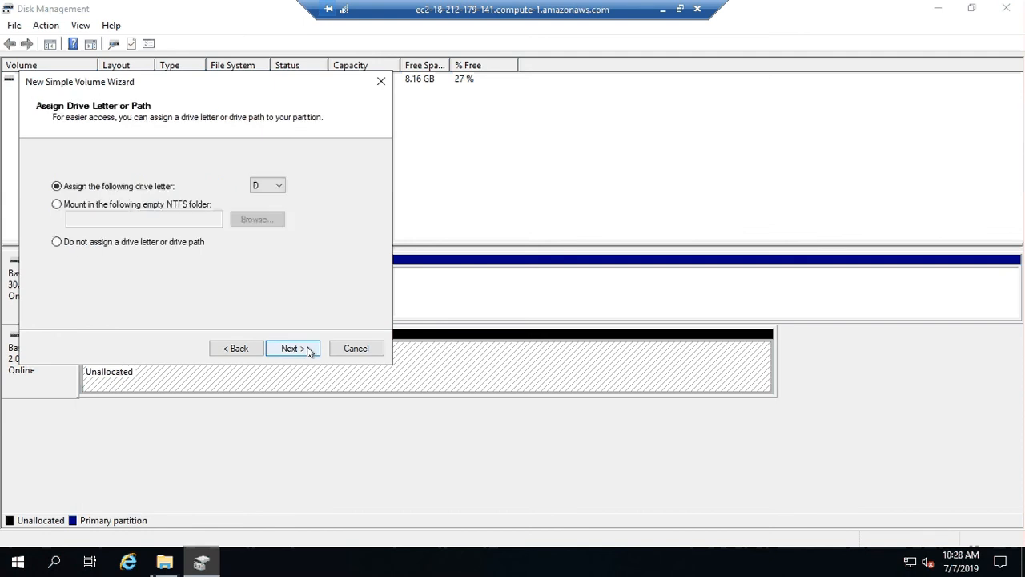
pyautogui.click(261, 188)
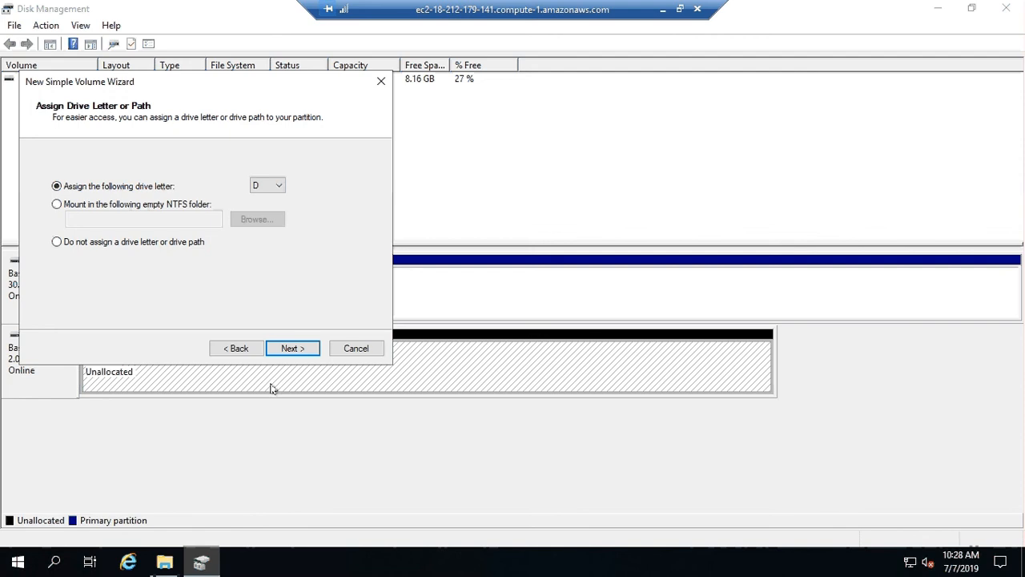
pyautogui.click(303, 349)
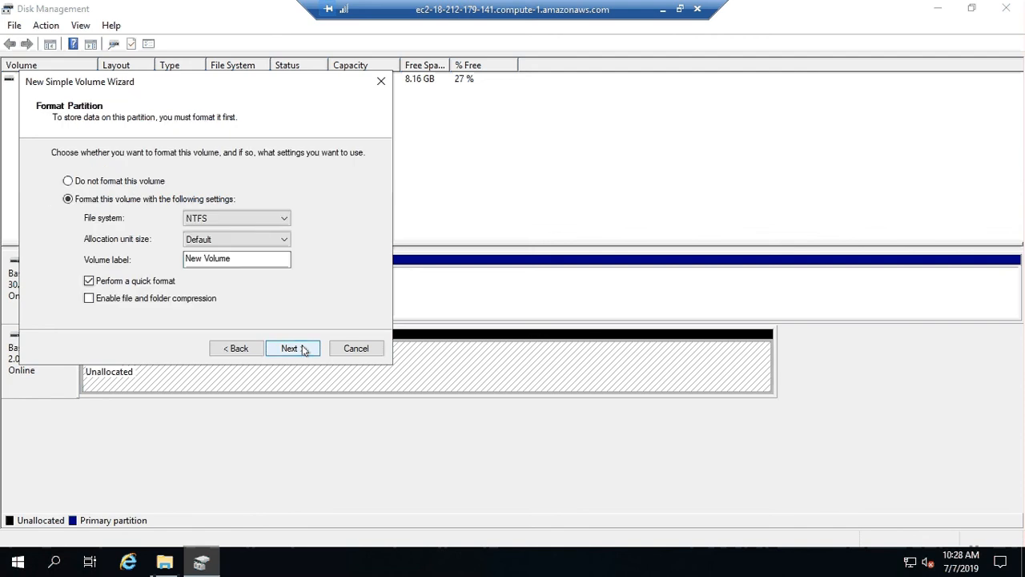
# Keep NTFS with quick format, label the volume AWS EBS and finish creating it
pyautogui.click(248, 218)
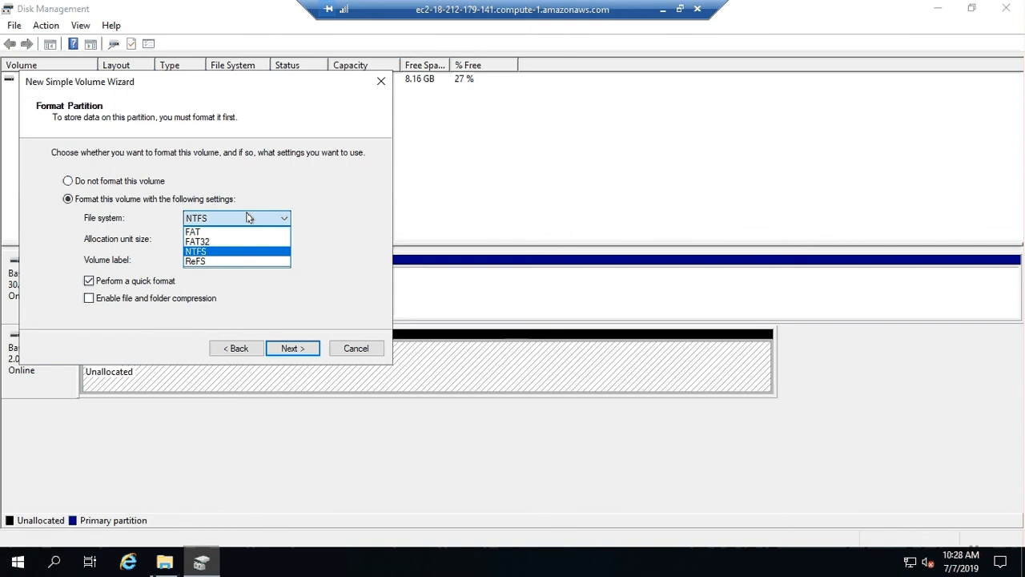
pyautogui.click(337, 232)
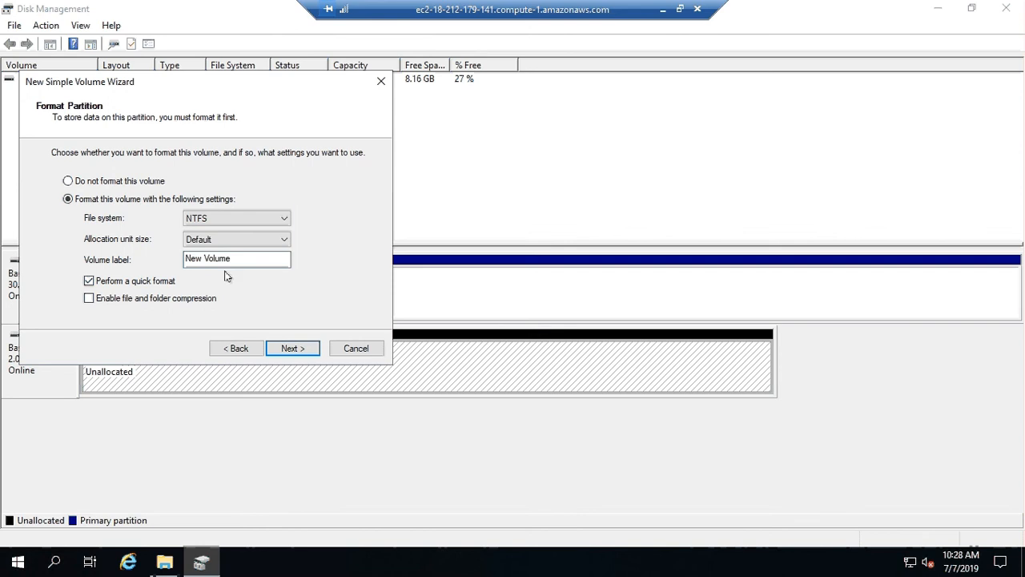
pyautogui.moveTo(238, 259); pyautogui.dragTo(134, 260)
pyautogui.write('A')
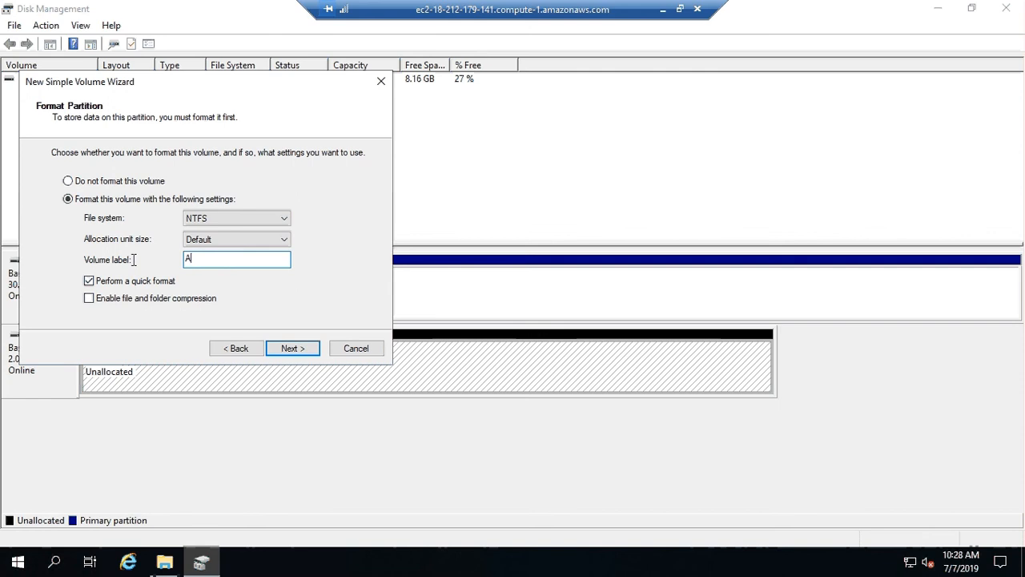
pyautogui.write('WS EBS')
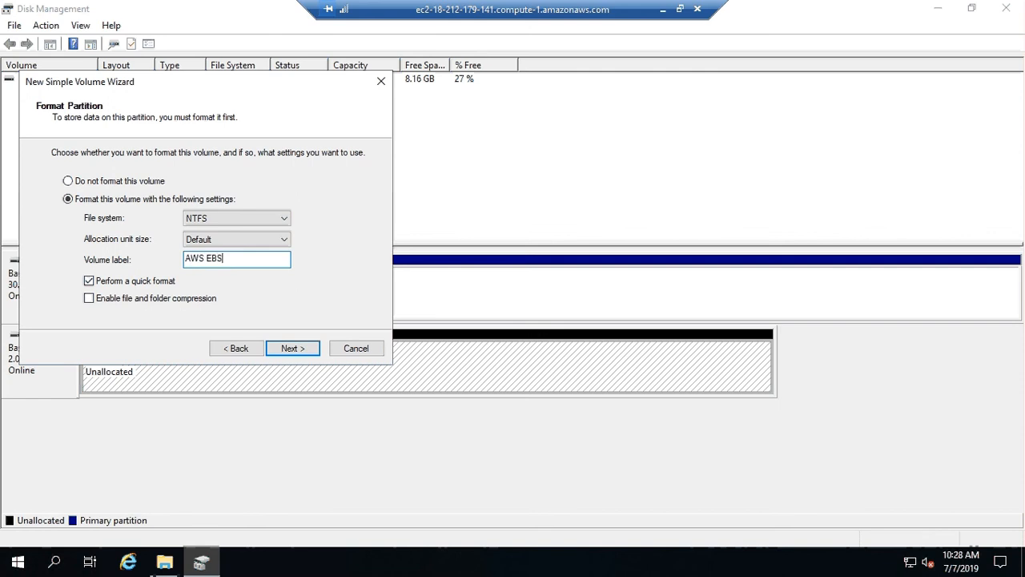
pyautogui.click(290, 348)
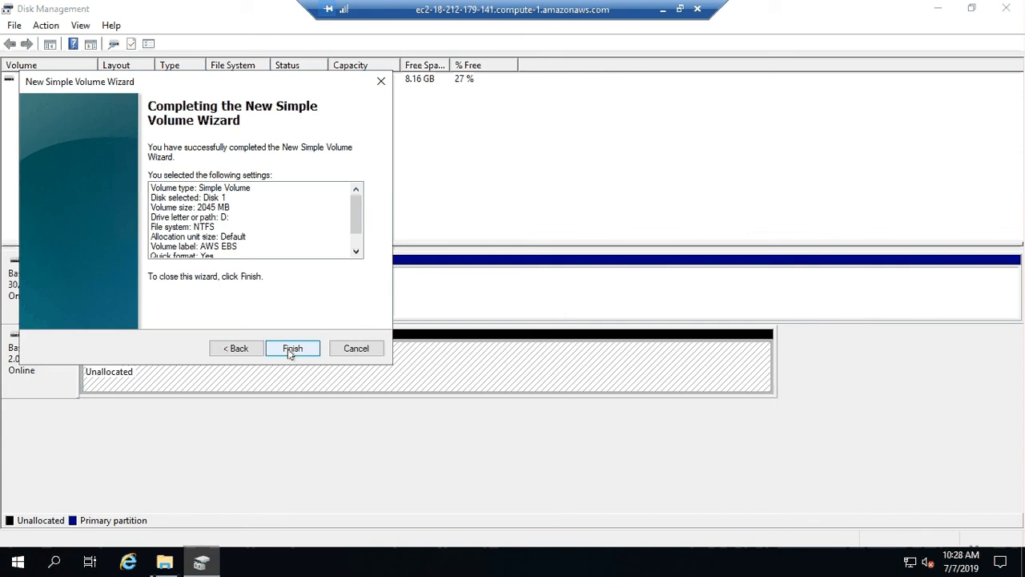
pyautogui.click(292, 349)
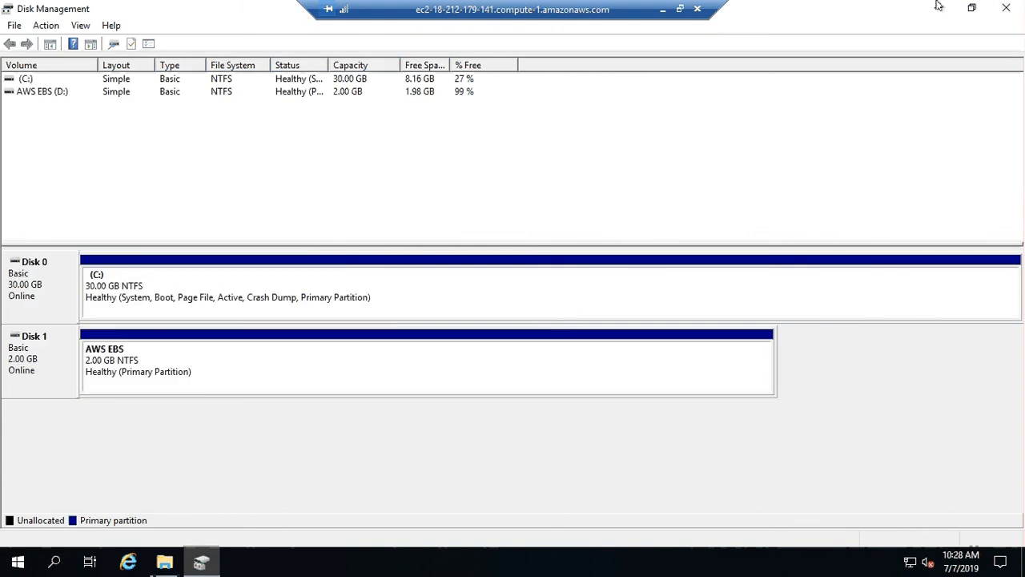
# Close Disk Management and open the AWS EBS (D:) drive from This PC
pyautogui.click(1007, 9)
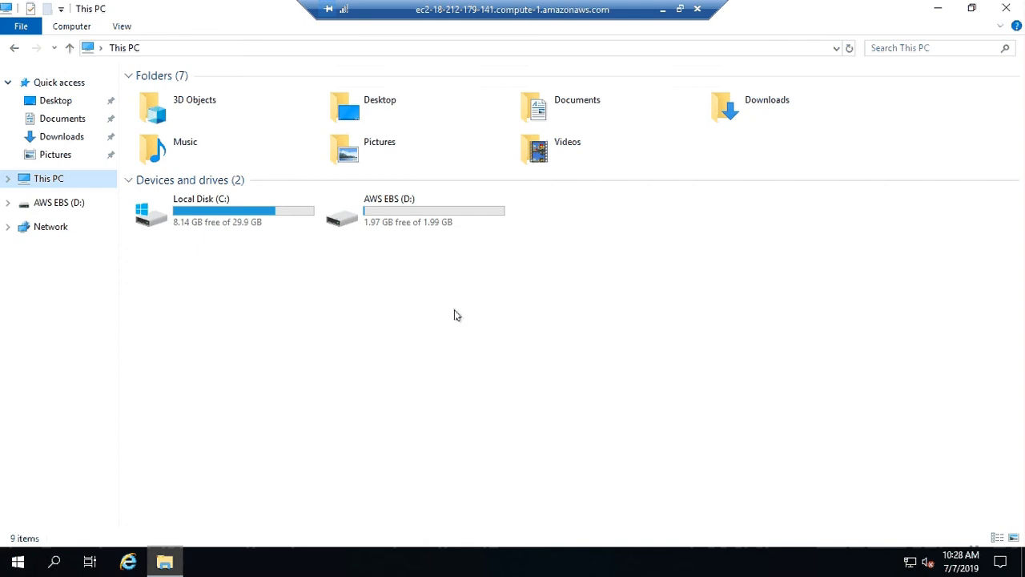
pyautogui.doubleClick(412, 228)
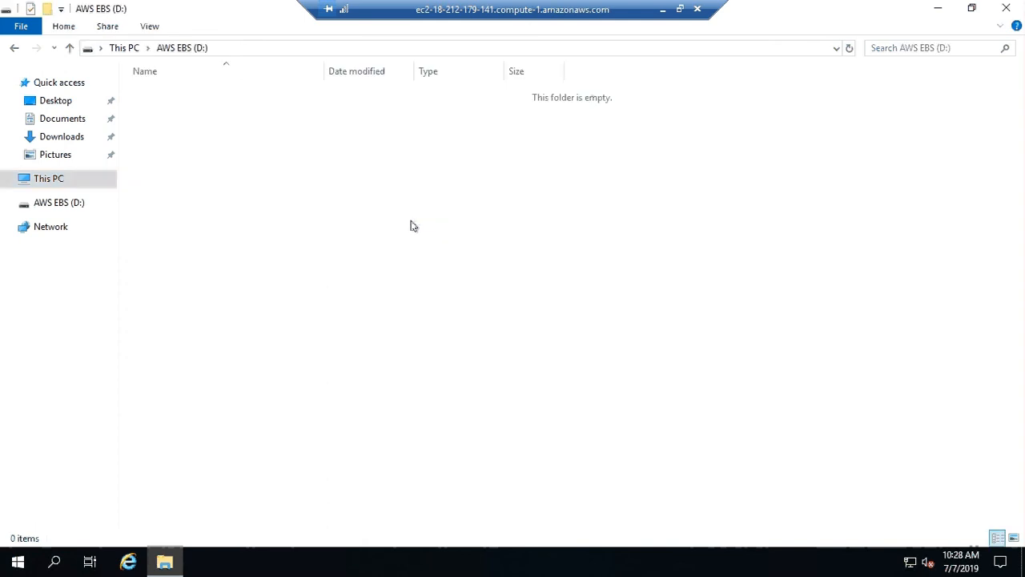
# Copy sample.xlsx from the local computer's desktop into the AWS EBS (D:) drive in the Remote Desktop session
pyautogui.click(662, 10)
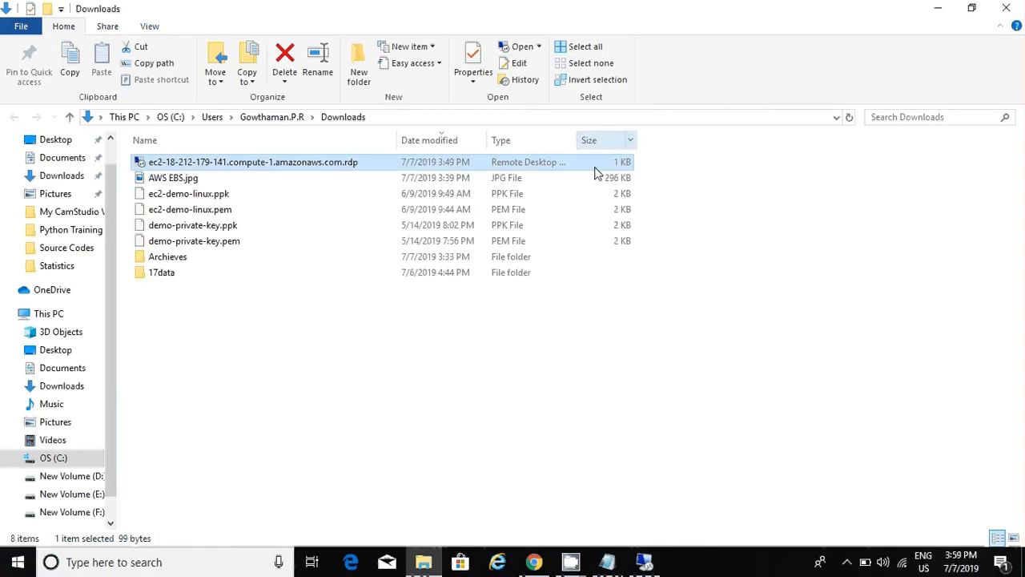
pyautogui.press('super+d')
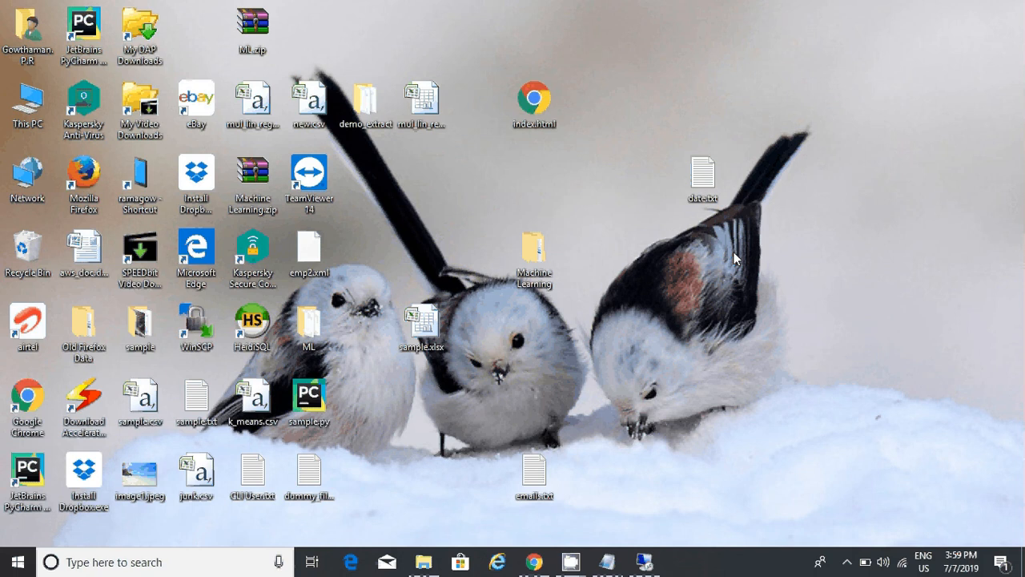
pyautogui.click(426, 327)
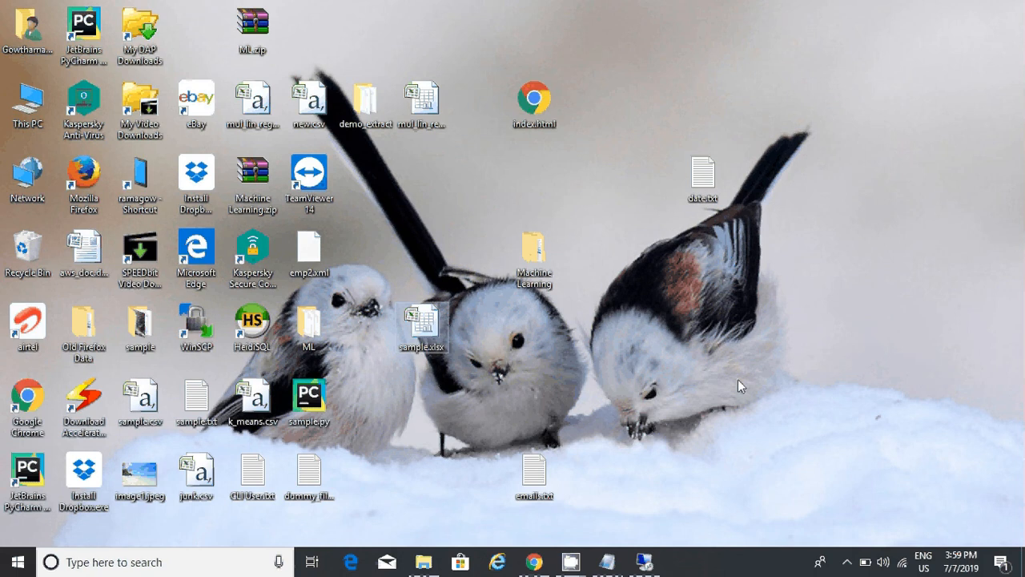
pyautogui.click(645, 563)
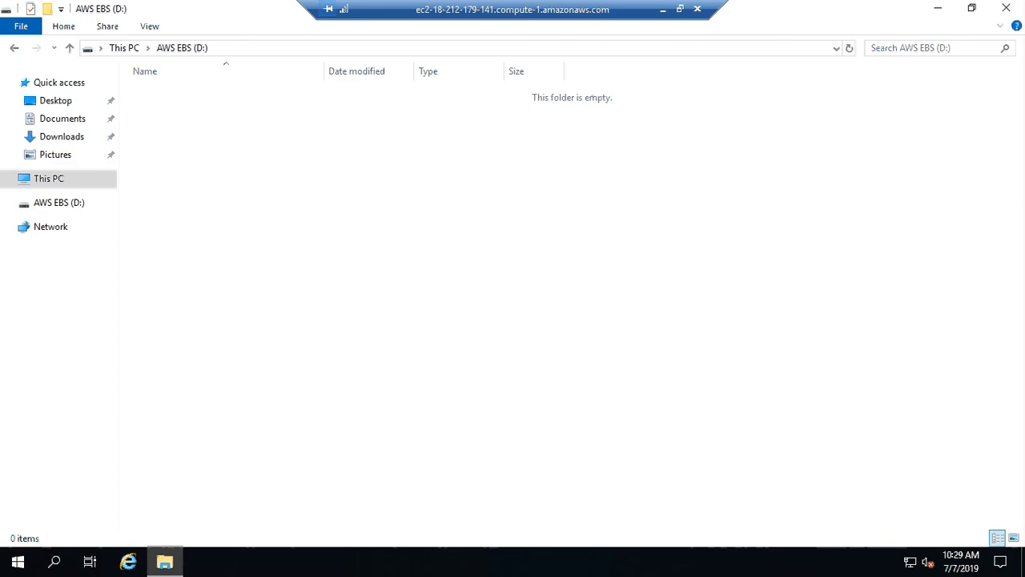
pyautogui.hotkey('ctrl', 'v')
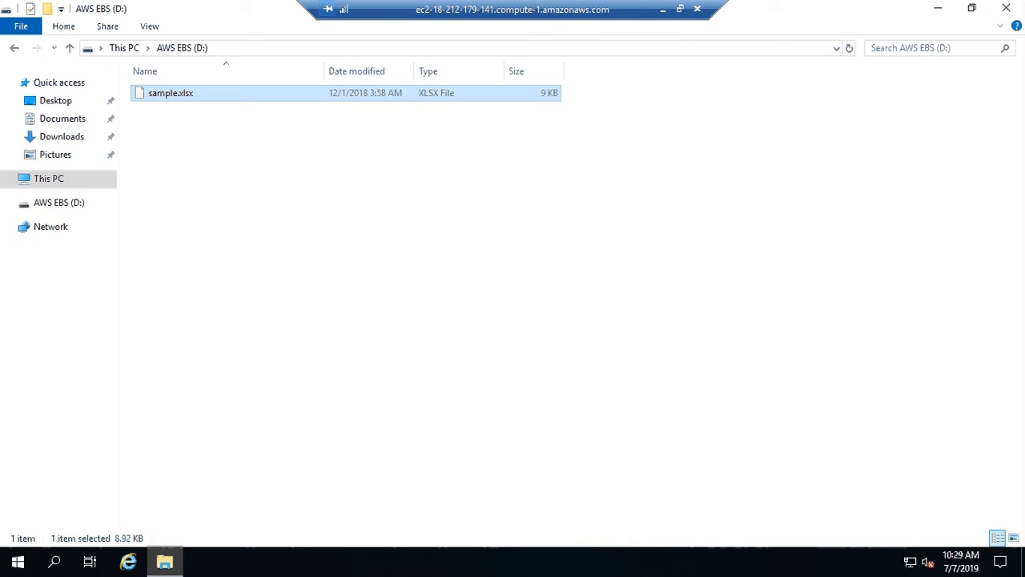
# View the drives under This PC in the remote session and switch to the EC2 Instances page in Chrome
pyautogui.click(116, 48)
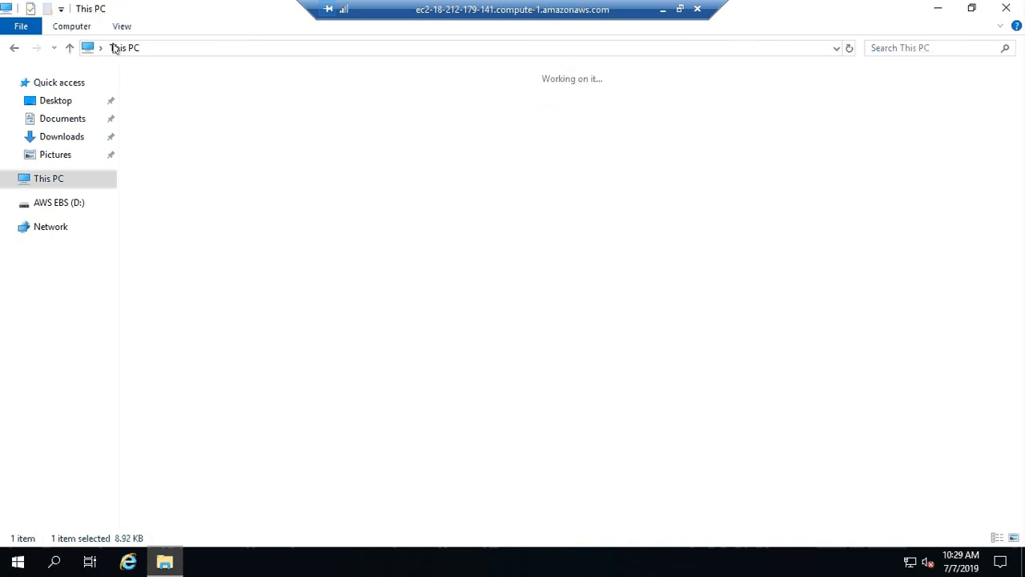
pyautogui.click(498, 445)
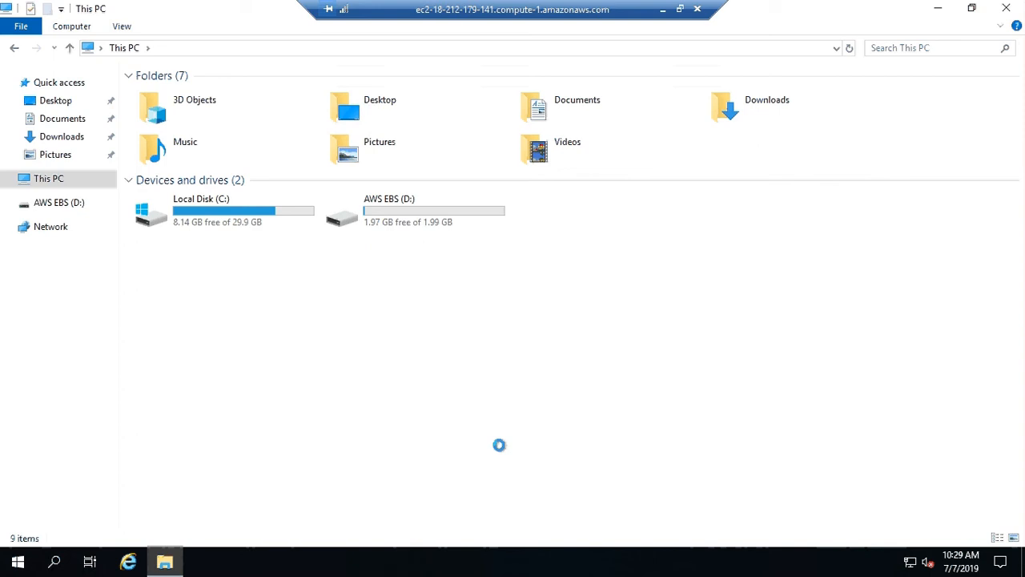
pyautogui.click(662, 10)
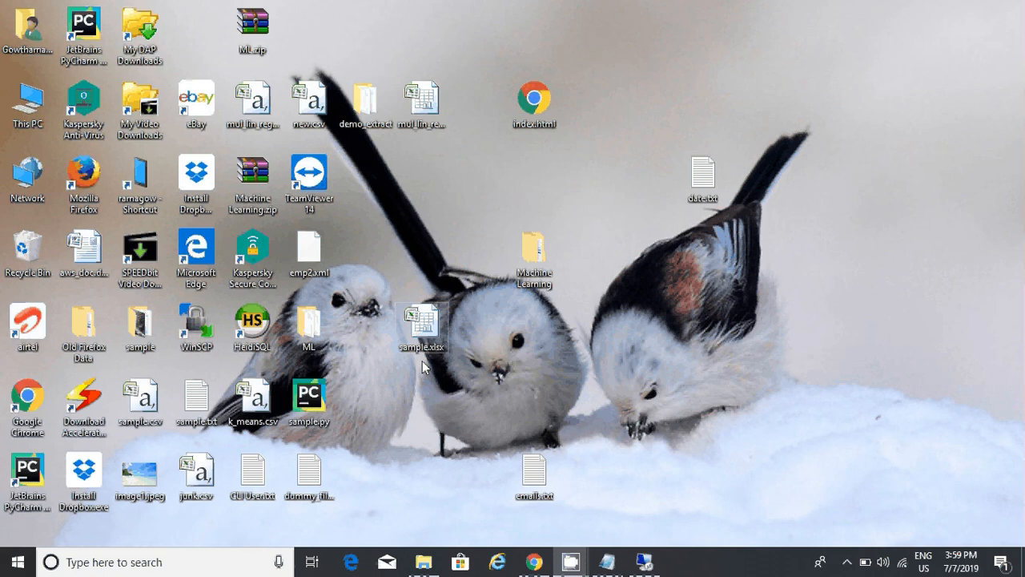
pyautogui.click(535, 563)
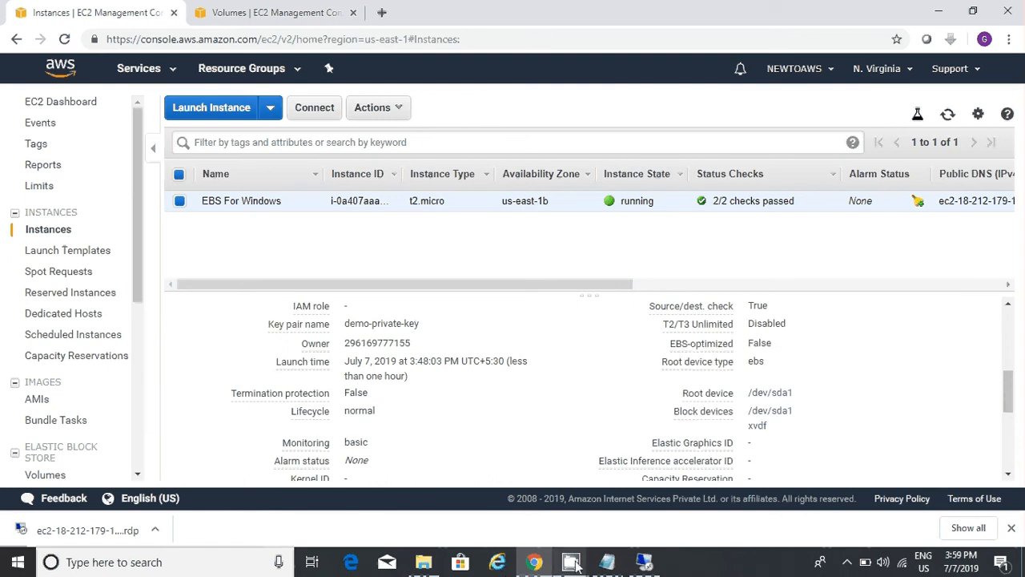
pyautogui.moveTo(571, 561)
pyautogui.click(504, 522)
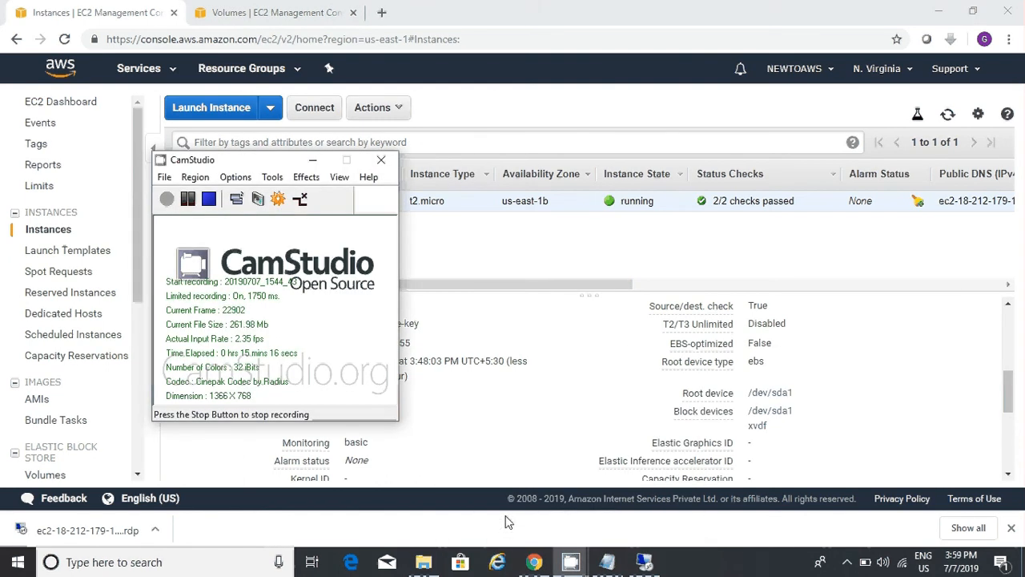